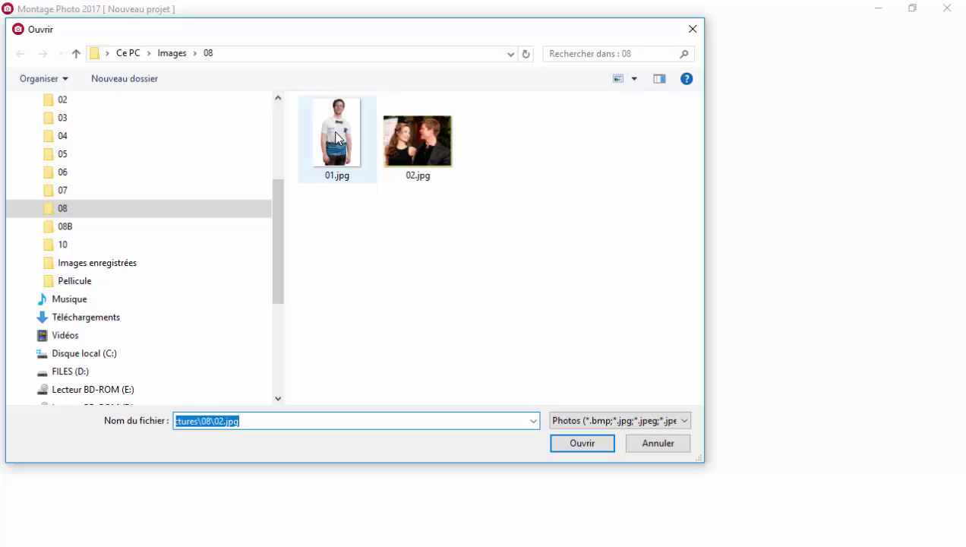
Open the photo 01.jpg from the Images folder 08.
left_click(337, 139)
left_click(581, 443)
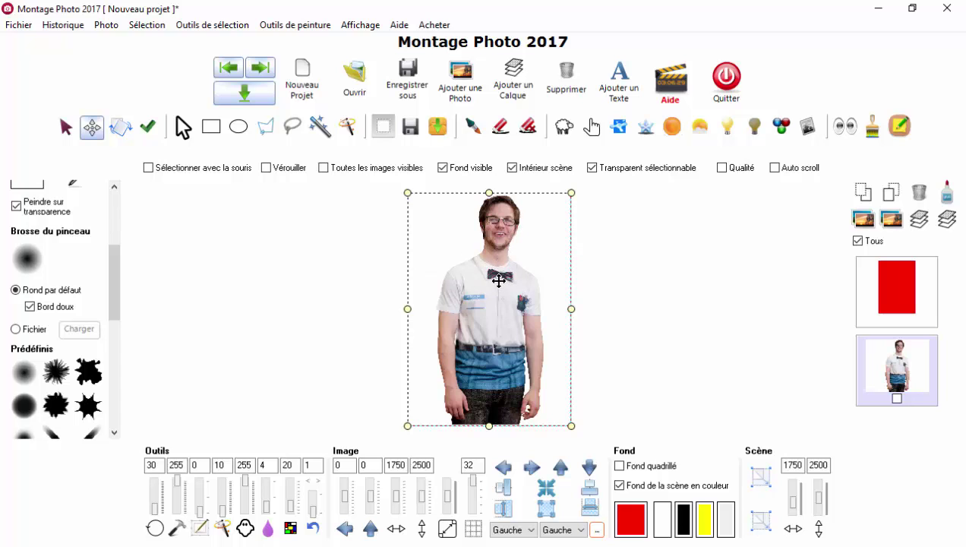
Try moving the man's photo over the red scene background and undo the move.
left_click_drag(498, 281, 548, 224)
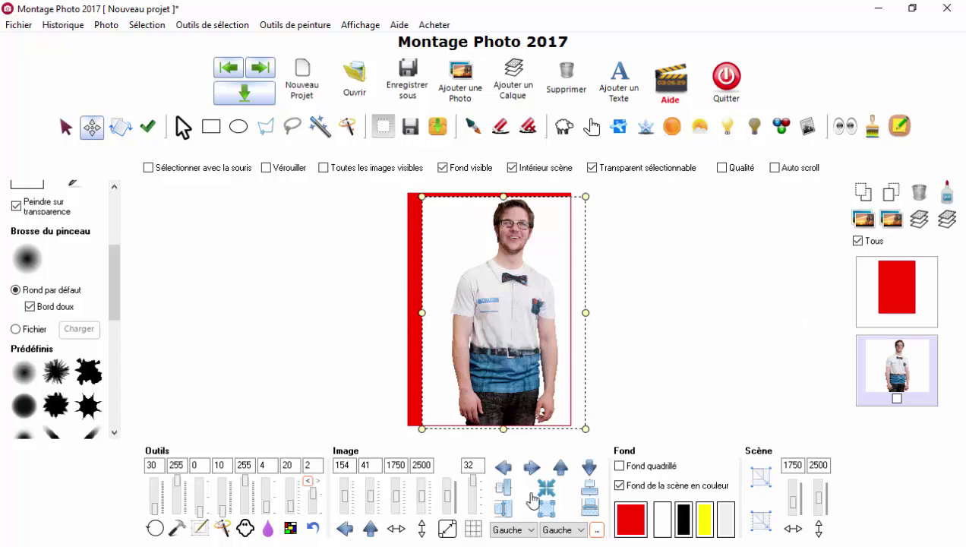
left_click(309, 480)
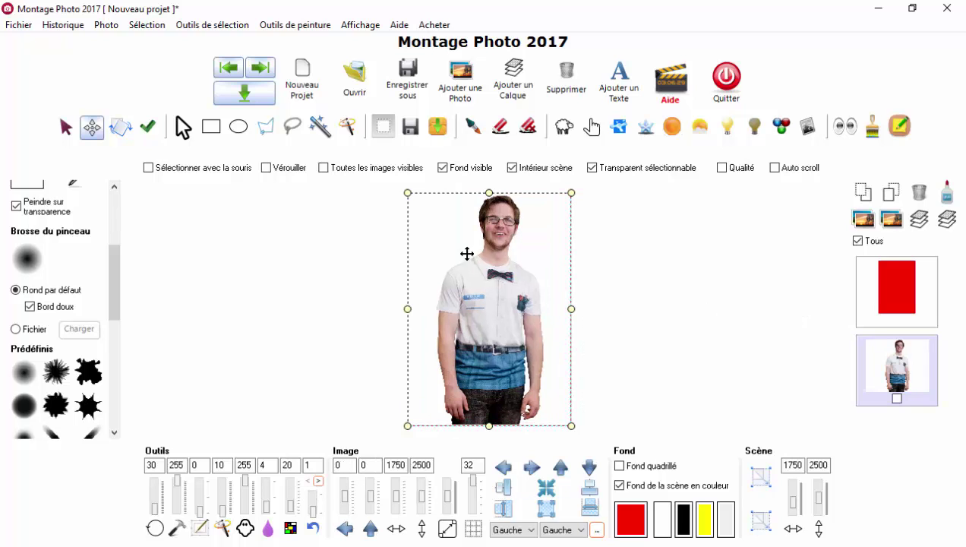
Select the white background around the man with the magic wand and erase it with a size 300 eraser.
left_click(318, 127)
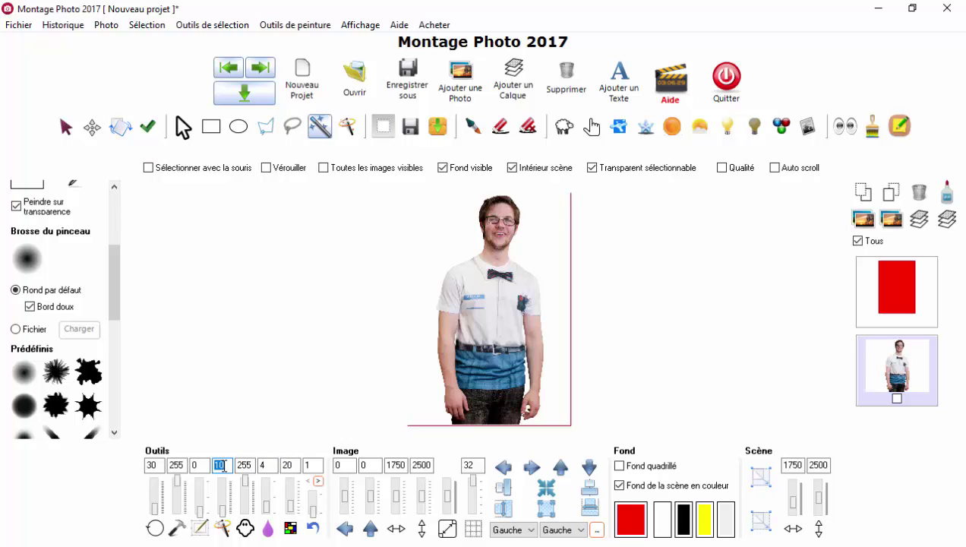
left_click(446, 227)
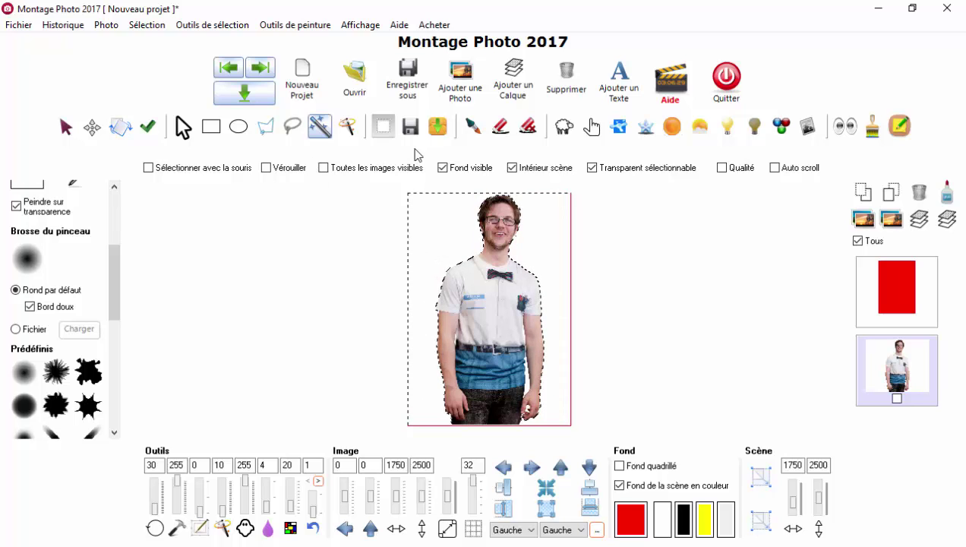
left_click(503, 133)
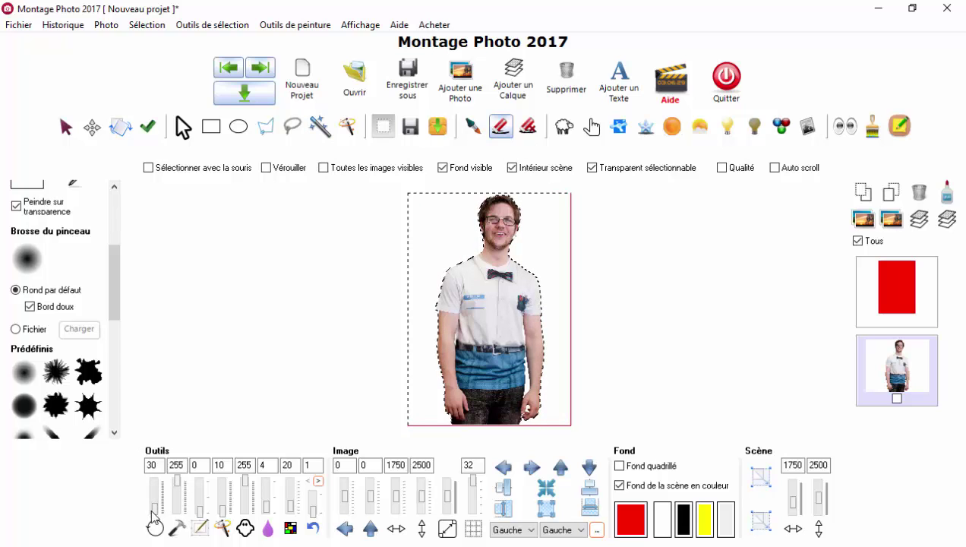
left_click_drag(155, 508, 163, 478)
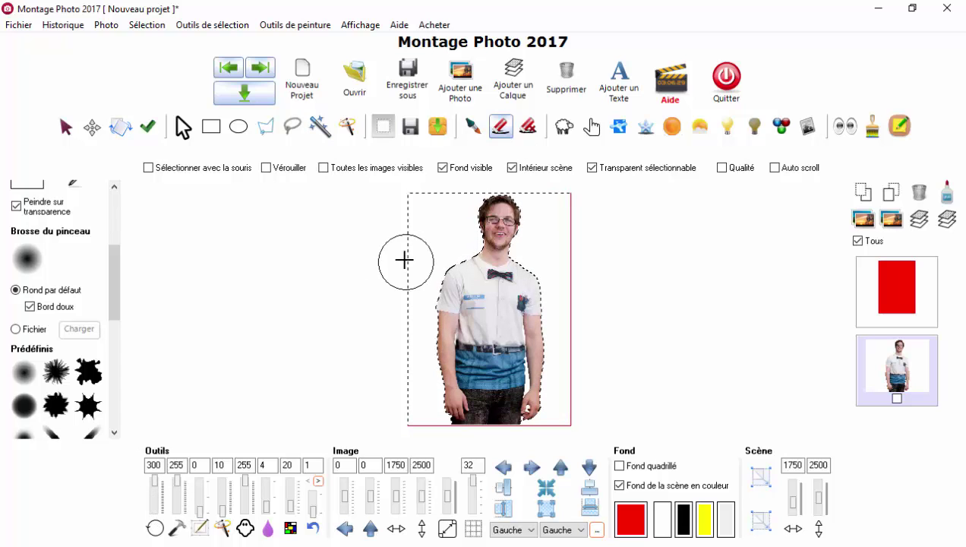
mouse_move(433, 206)
left_mouse_down()
mouse_move(585, 206)
mouse_move(585, 221)
mouse_move(562, 228)
mouse_move(400, 230)
mouse_move(396, 246)
mouse_move(419, 249)
mouse_move(563, 241)
mouse_move(562, 253)
mouse_move(412, 268)
mouse_move(418, 280)
mouse_move(568, 278)
mouse_move(558, 298)
mouse_move(421, 306)
mouse_move(410, 318)
mouse_move(454, 326)
mouse_move(566, 328)
mouse_move(568, 232)
mouse_move(499, 197)
mouse_move(400, 202)
mouse_move(413, 415)
mouse_move(455, 416)
mouse_move(441, 333)
mouse_move(442, 395)
mouse_move(465, 424)
mouse_move(536, 424)
mouse_move(541, 359)
mouse_move(561, 328)
mouse_move(568, 428)
mouse_move(537, 428)
mouse_move(603, 403)
mouse_move(510, 192)
left_mouse_up()
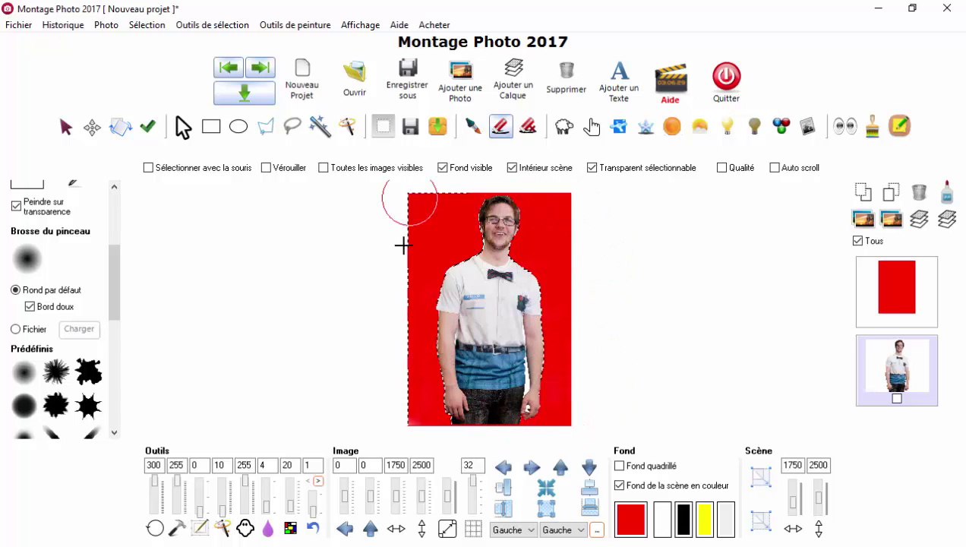
Preview the cut-out by moving it and toggling the coloured scene background, and fit it back to the scene.
left_click(92, 127)
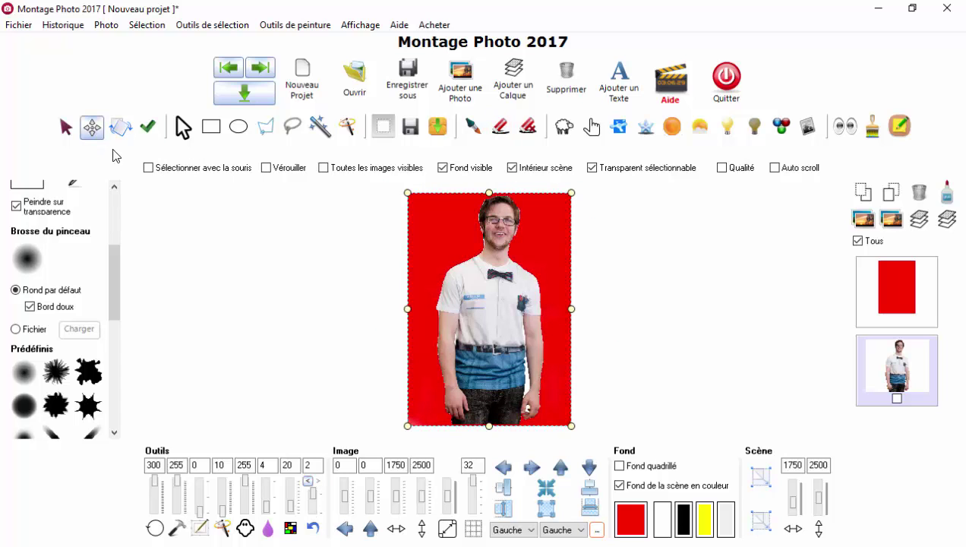
left_click_drag(550, 233, 430, 283)
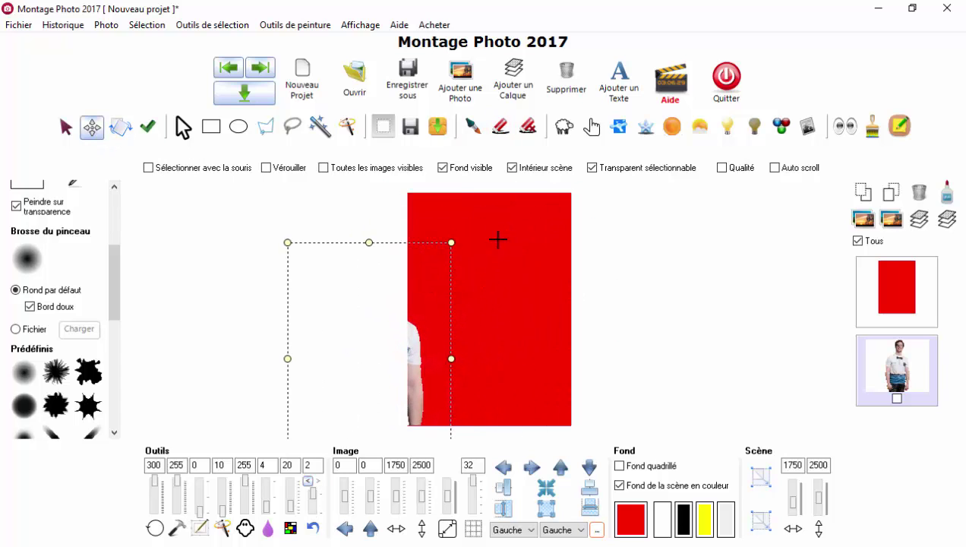
left_click(619, 485)
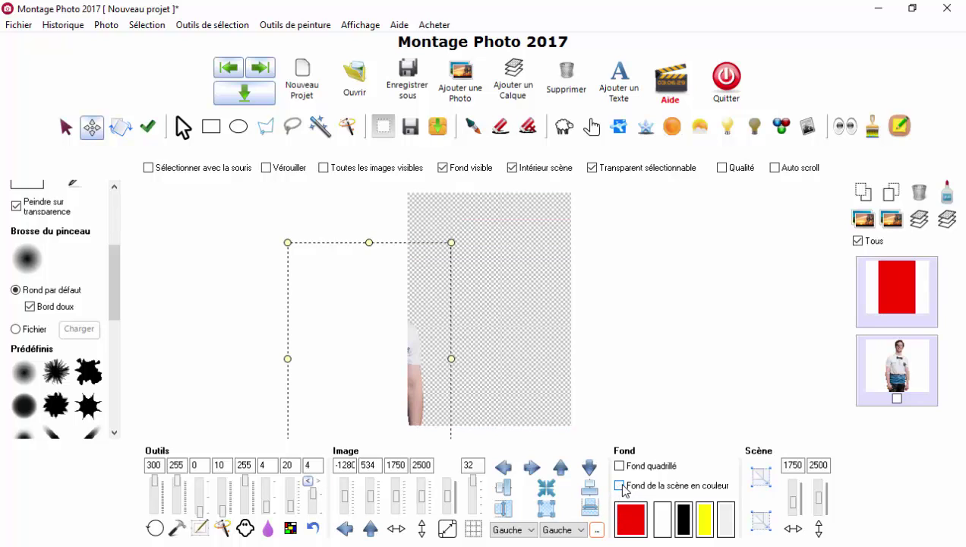
left_click(619, 485)
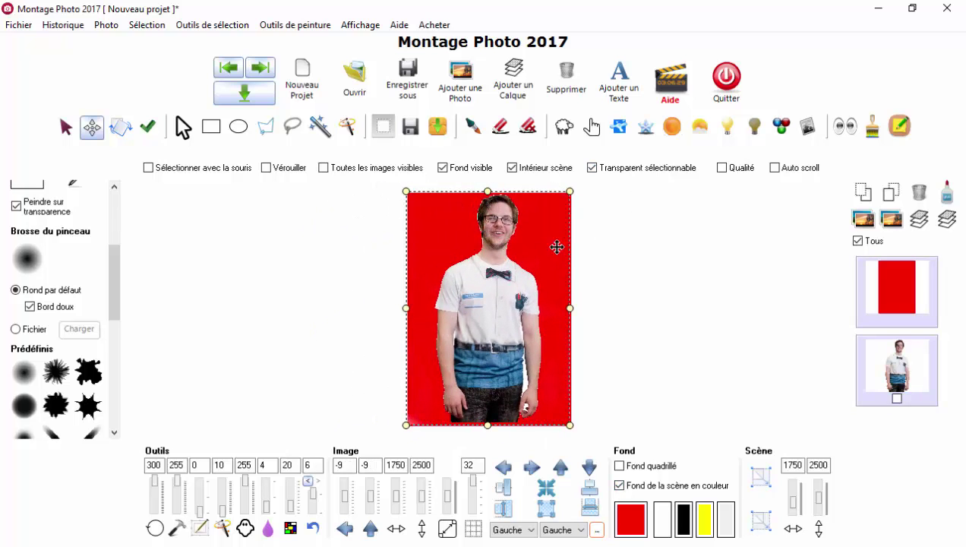
left_click(545, 513)
Check the cut-out's edges along the arms up close and set the selection contour value to 5.
scroll(511, 297, "up", 3)
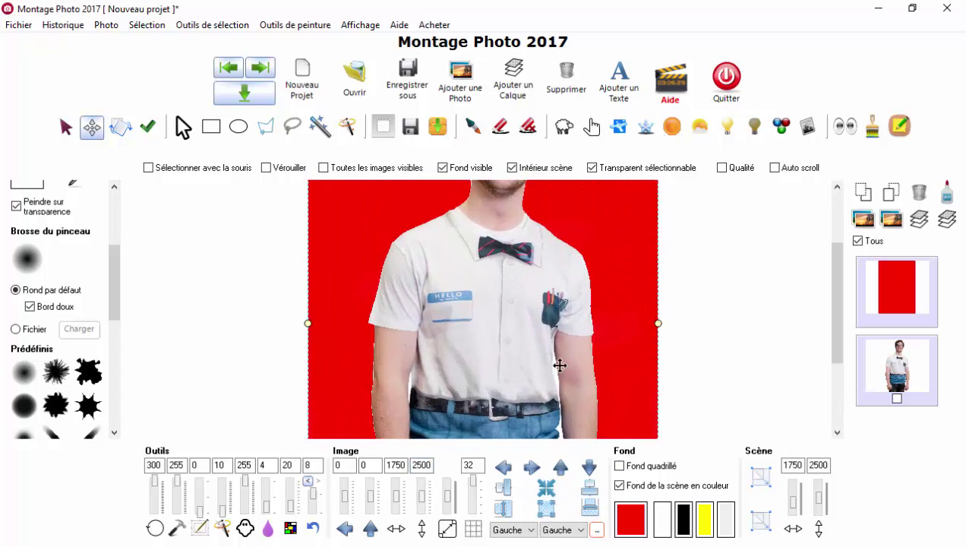
scroll(565, 284, "up", 2)
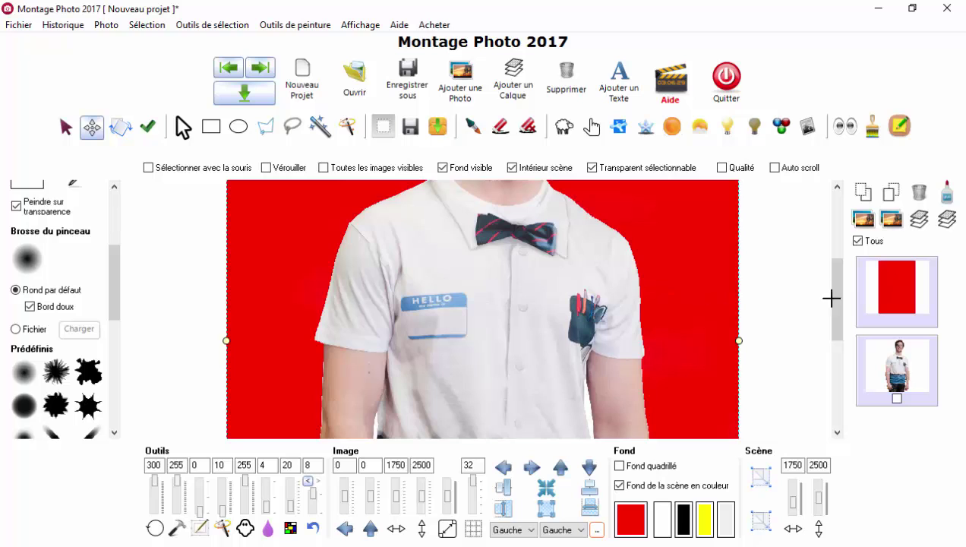
left_click_drag(831, 298, 845, 368)
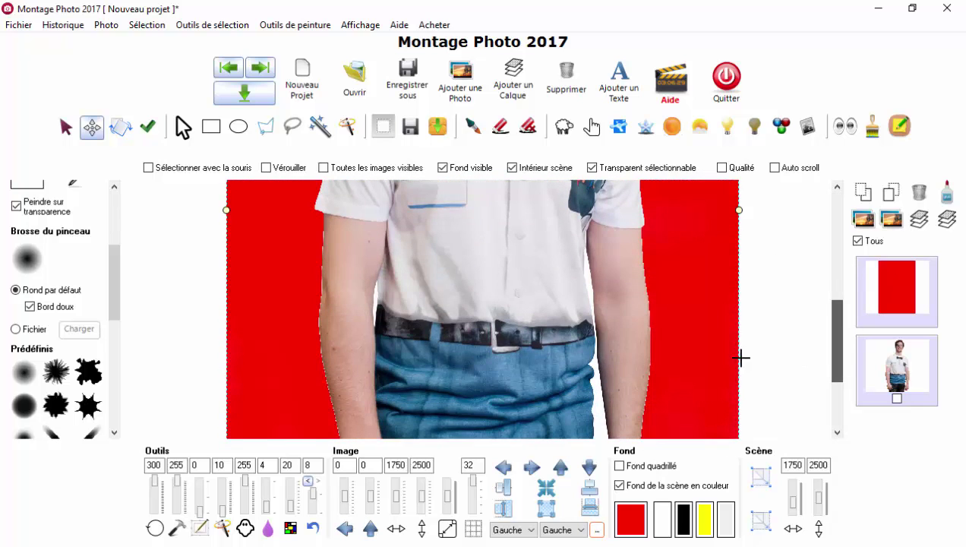
scroll(303, 265, "up", 3)
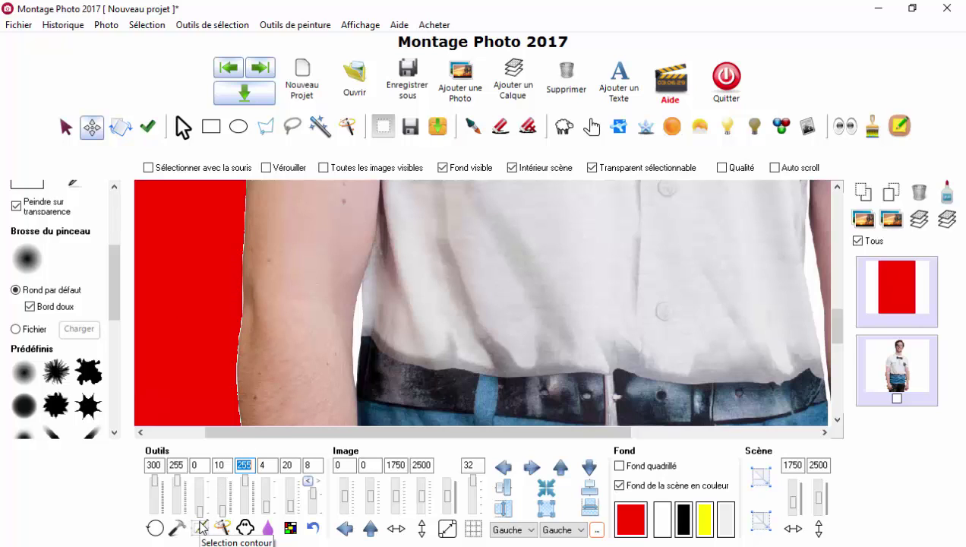
left_click(200, 467)
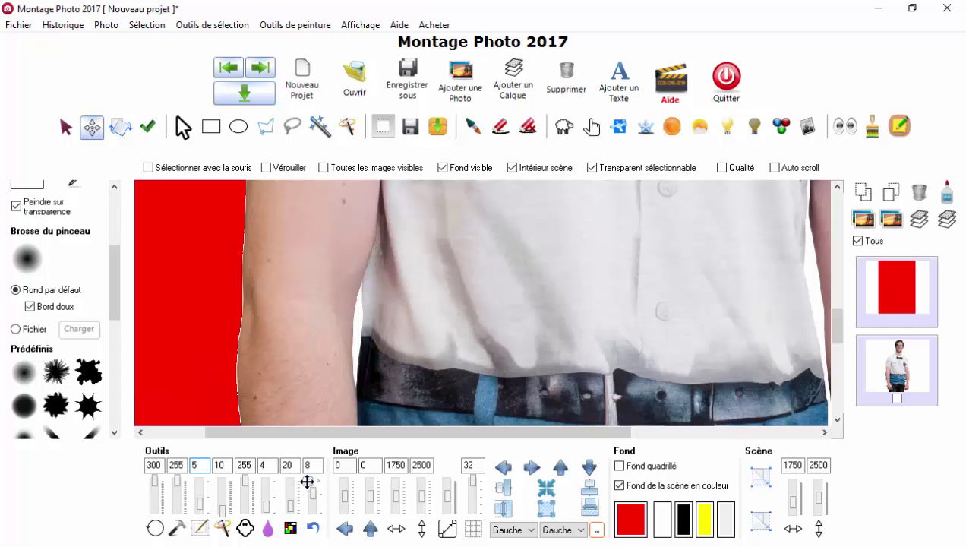
Revert the photo to history state 1, before its background was erased.
left_click_drag(306, 481, 311, 489)
scroll(449, 319, "down", 1)
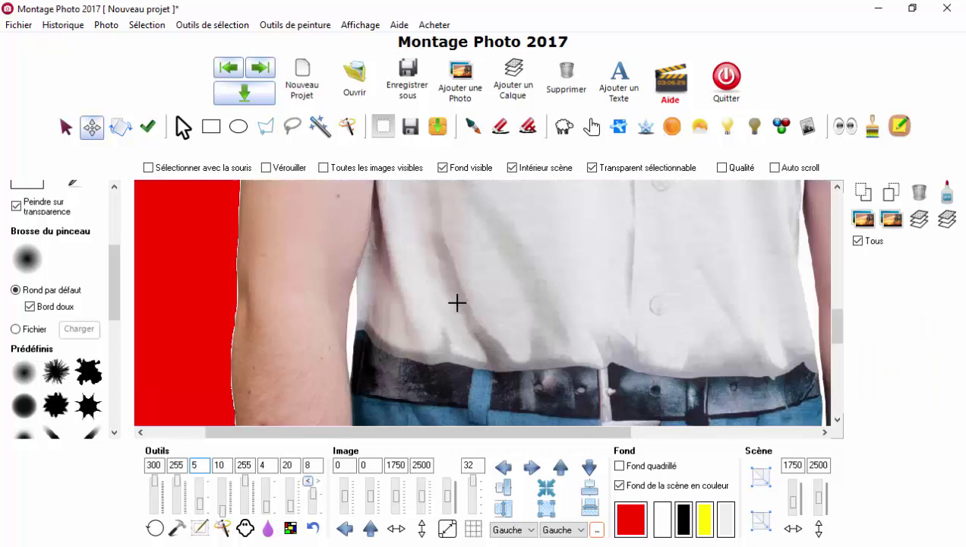
scroll(448, 296, "down", 1)
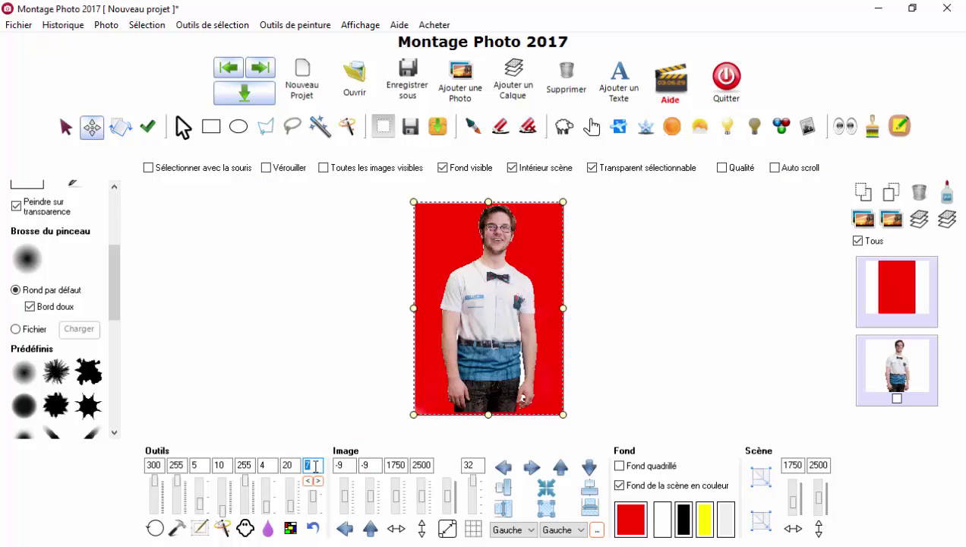
double_click(315, 466)
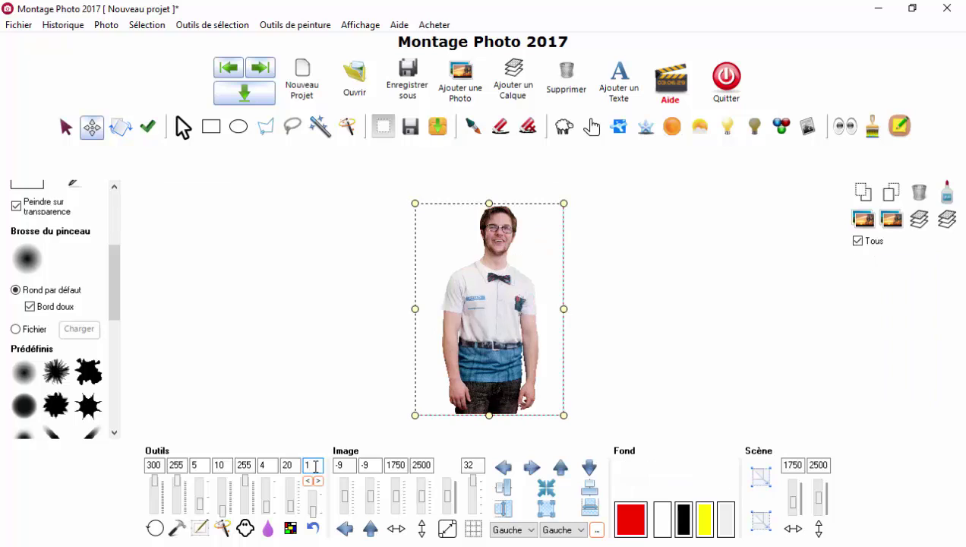
left_click(487, 266)
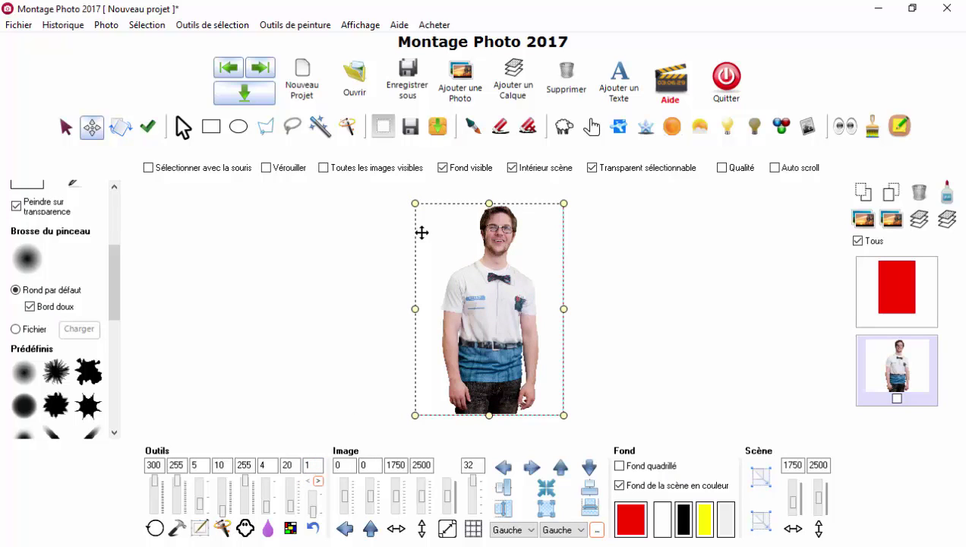
Erase the magic-wand-selected white background around the man with the size 300 eraser and clear the selection.
left_click(322, 129)
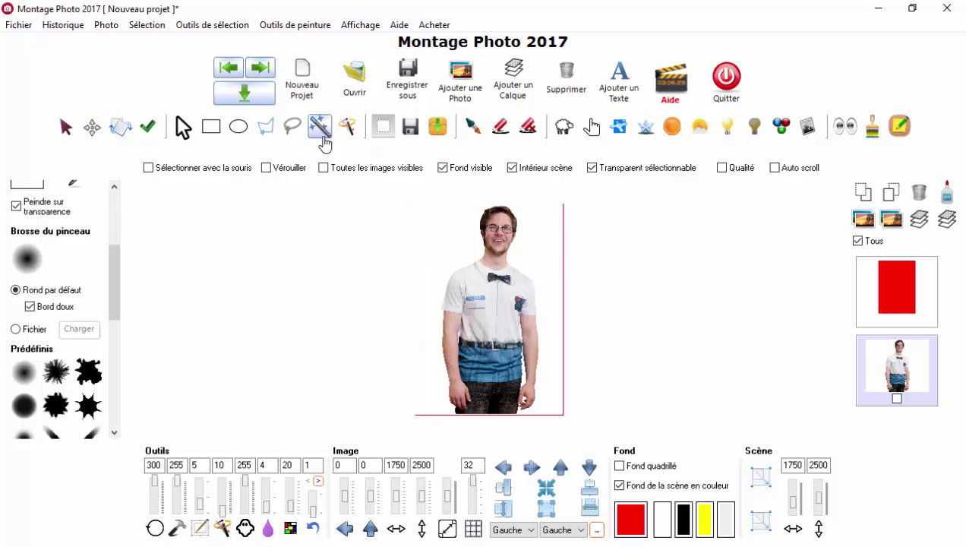
left_click(448, 234)
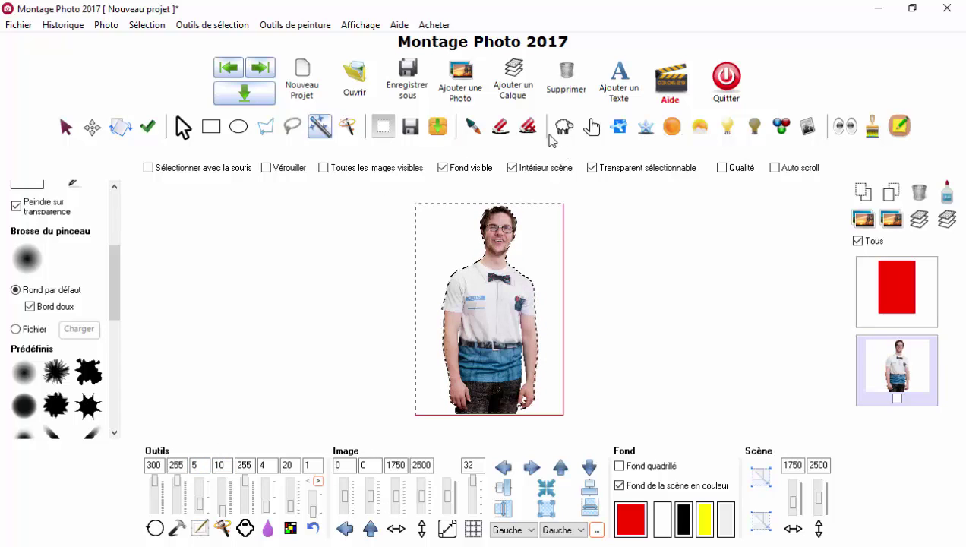
left_click(498, 129)
mouse_move(412, 212)
left_mouse_down()
mouse_move(537, 207)
mouse_move(563, 225)
mouse_move(566, 205)
mouse_move(563, 232)
mouse_move(413, 227)
left_mouse_up()
mouse_move(413, 296)
left_mouse_down()
mouse_move(419, 399)
mouse_move(450, 408)
mouse_move(440, 256)
mouse_move(411, 337)
mouse_move(420, 413)
mouse_move(552, 402)
mouse_move(571, 205)
mouse_move(529, 195)
mouse_move(549, 214)
mouse_move(559, 412)
mouse_move(535, 413)
mouse_move(548, 347)
mouse_move(528, 253)
mouse_move(520, 241)
mouse_move(494, 251)
mouse_move(536, 239)
mouse_move(455, 255)
mouse_move(535, 231)
mouse_move(516, 238)
mouse_move(407, 213)
left_mouse_up()
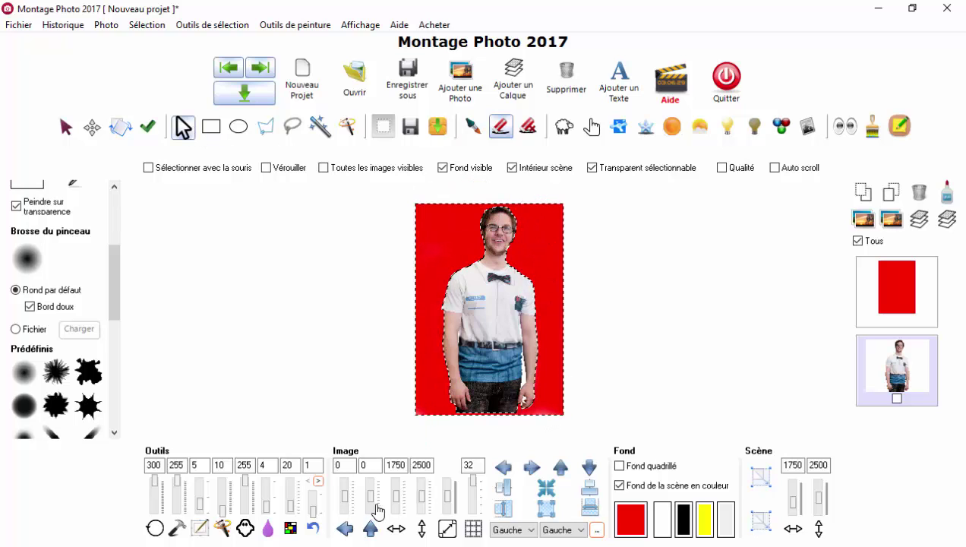
left_click(402, 465)
key("Tab")
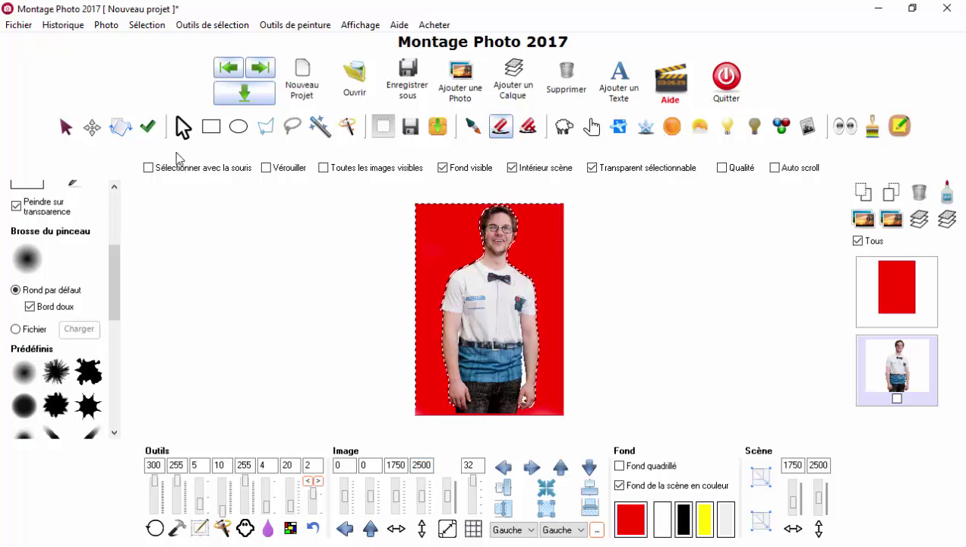
left_click(495, 255)
Select the white gap between the man's torso and his left arm with the magic wand and erase it.
scroll(451, 296, "up", 3)
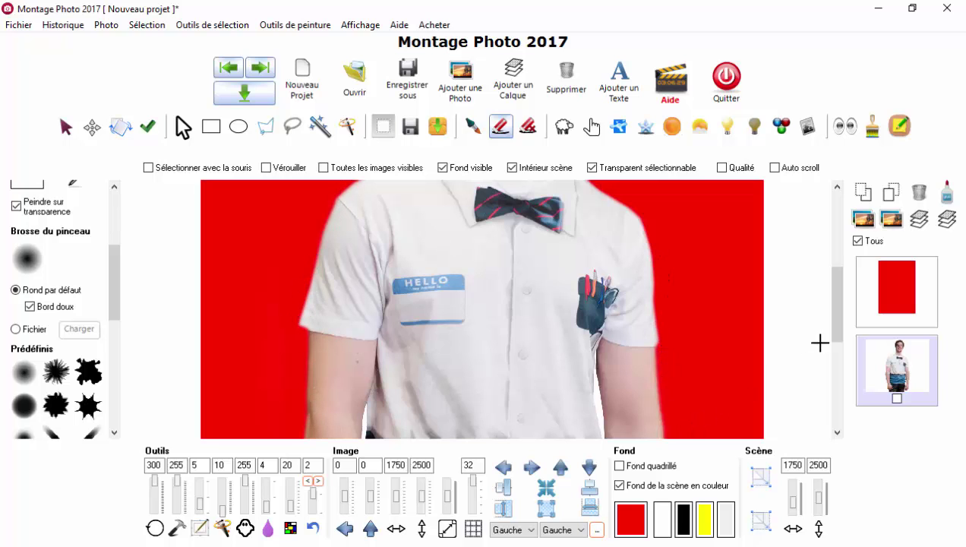
left_click_drag(839, 328, 842, 416)
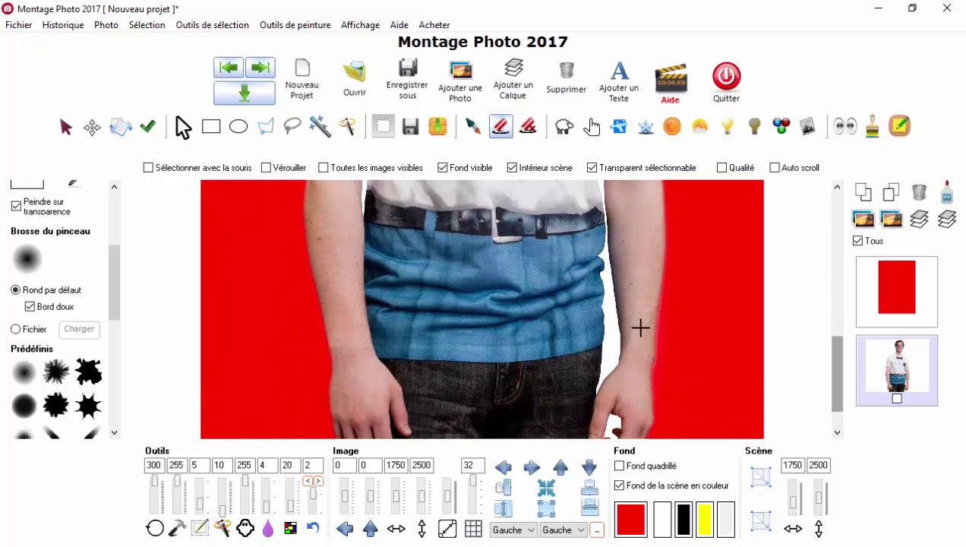
left_click(319, 126)
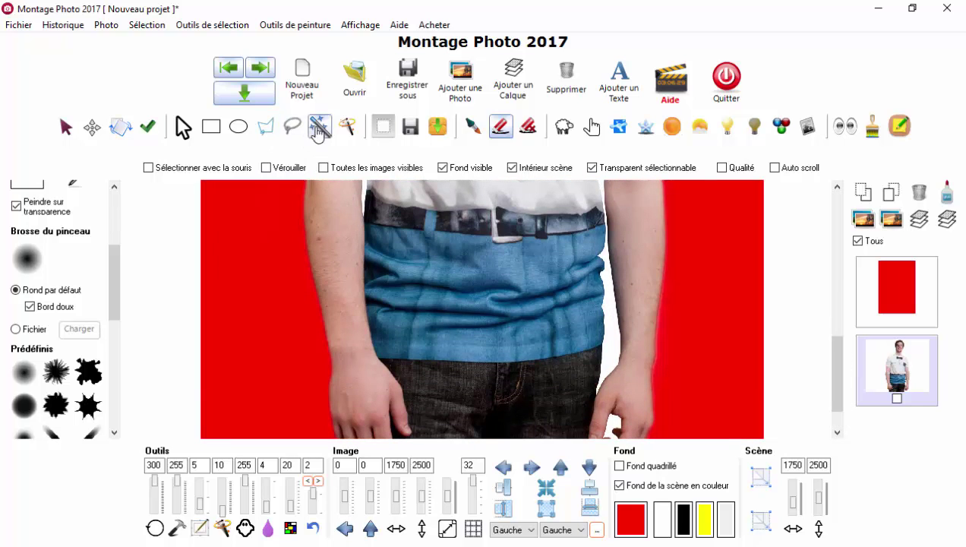
left_click(609, 325)
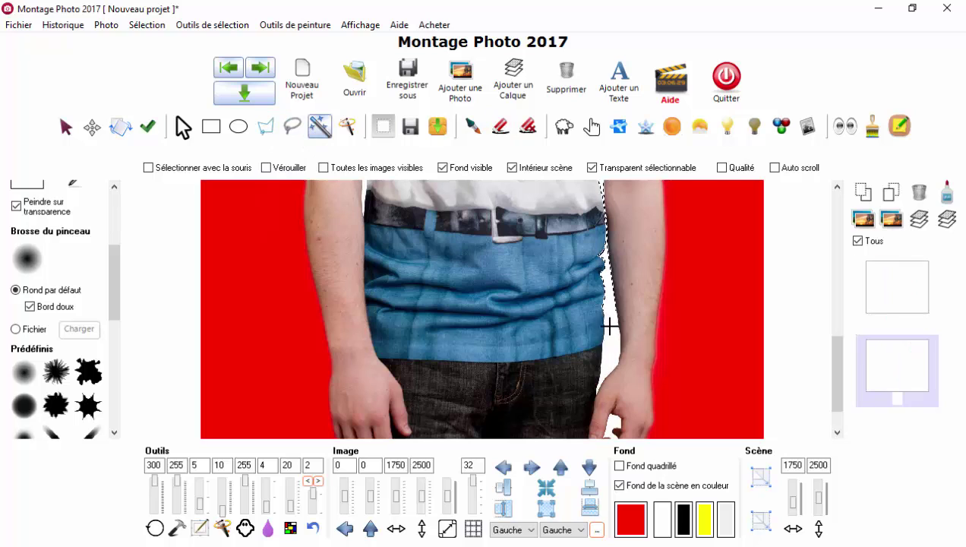
left_click(500, 126)
mouse_move(607, 357)
left_mouse_down()
mouse_move(603, 227)
mouse_move(588, 416)
left_mouse_up()
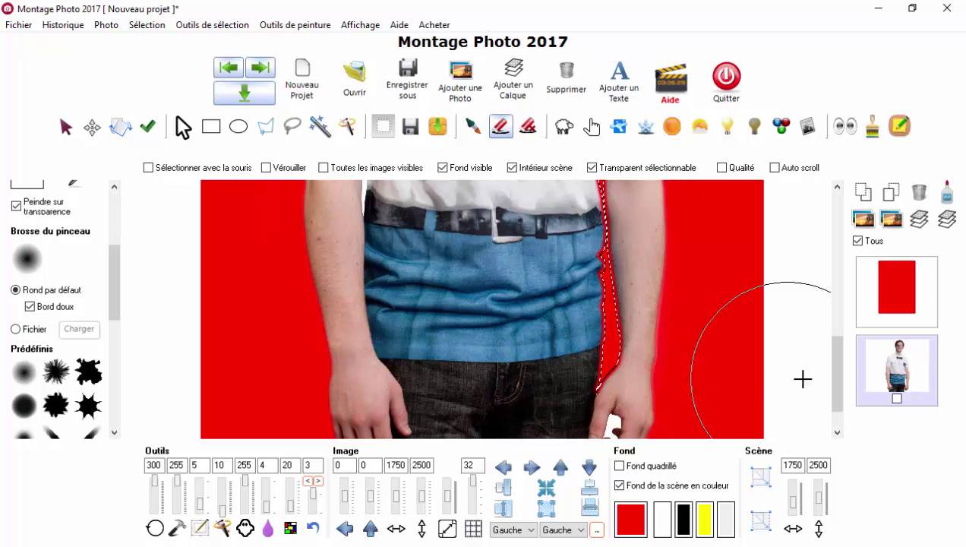
Select the white gap enclosed by the fingers of the man's left hand with the magic wand and erase it.
left_click_drag(837, 381, 837, 405)
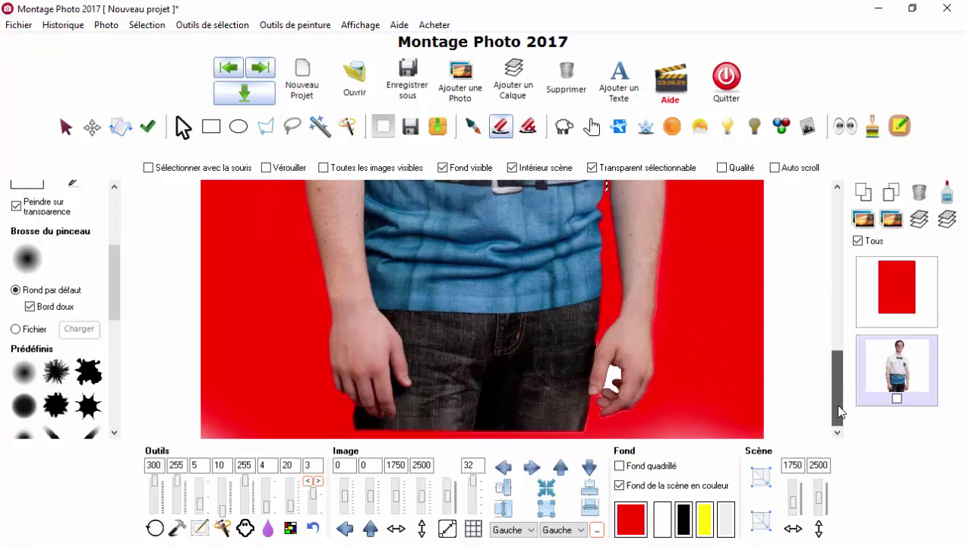
left_click(319, 127)
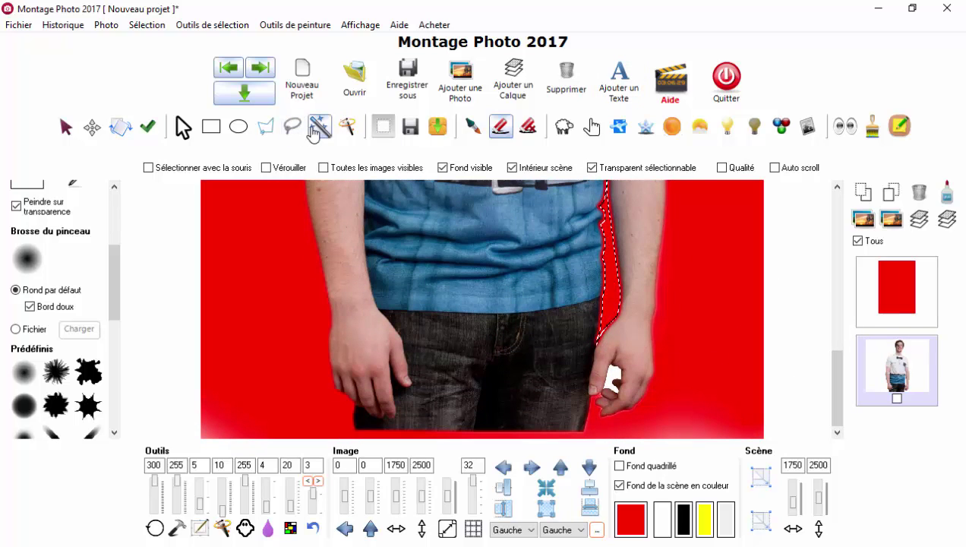
left_click(614, 374)
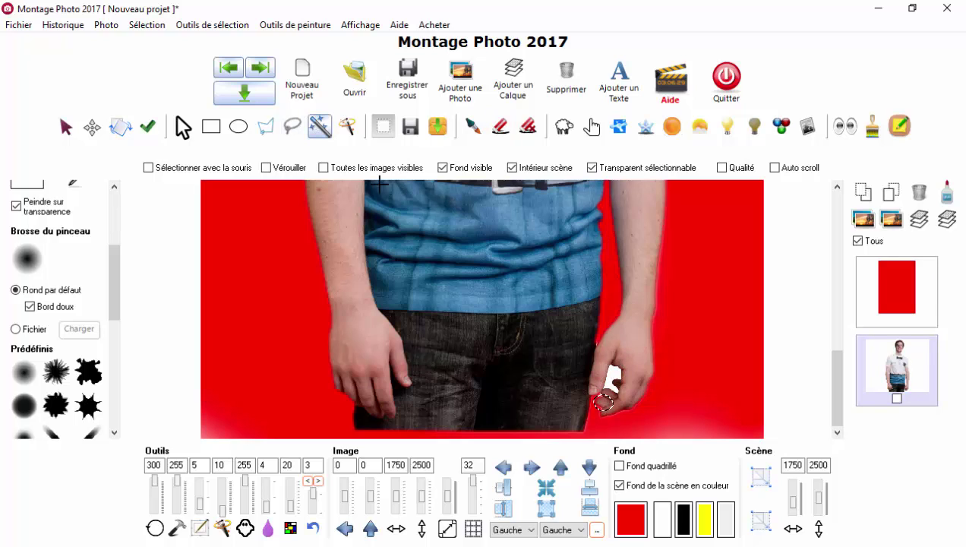
left_click(618, 375)
left_click(503, 128)
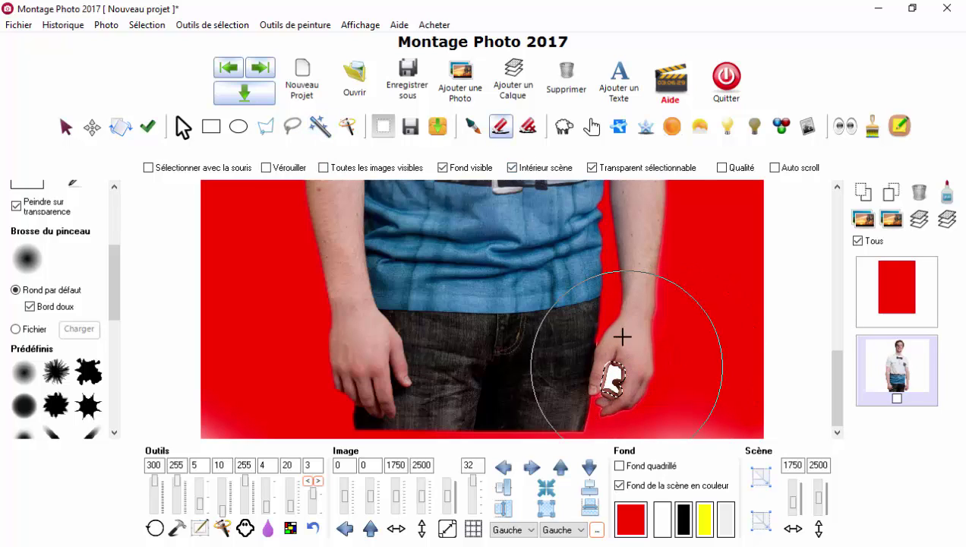
left_click(612, 364)
scroll(597, 273, "down", 2)
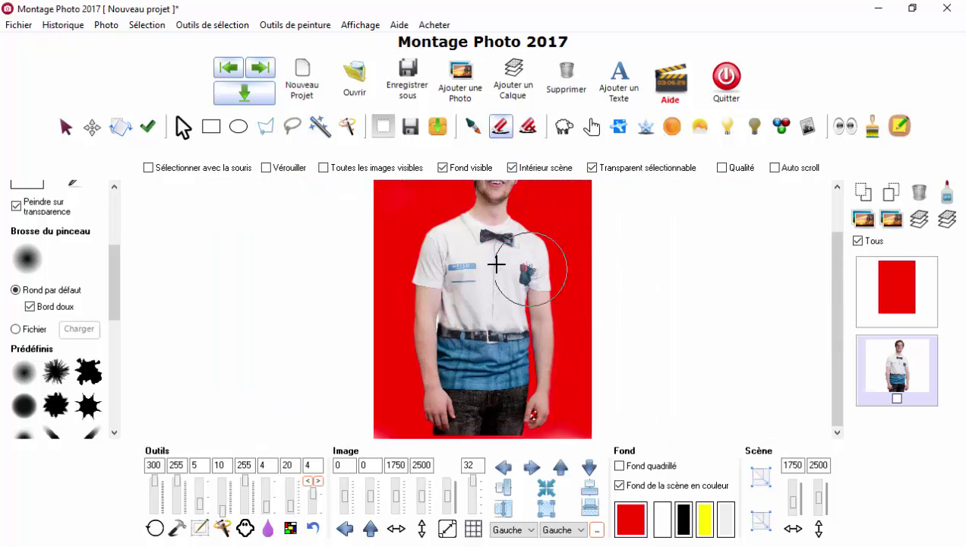
Select the white gap between the man's torso and his right arm with the magic wand, erase it and clear the selection.
scroll(443, 310, "up", 1)
scroll(440, 315, "up", 2)
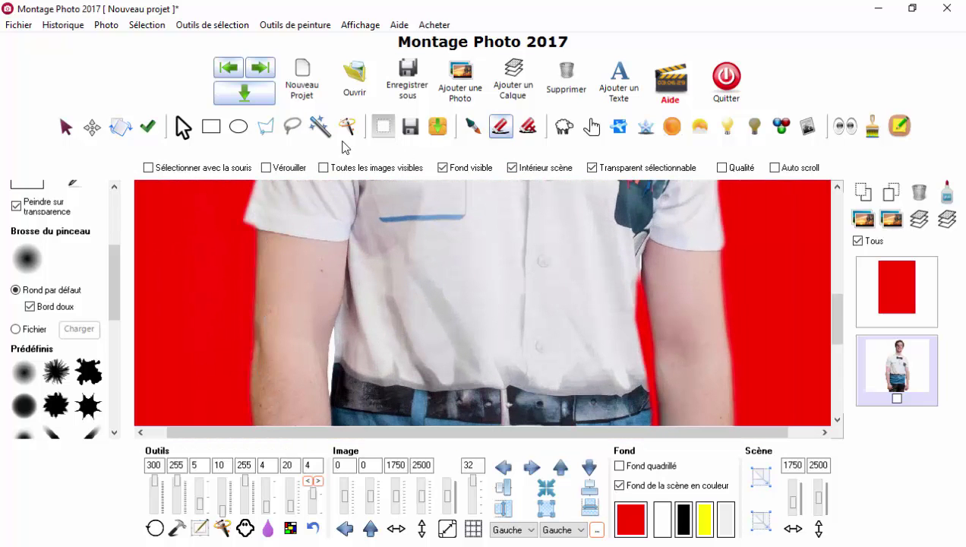
left_click(320, 127)
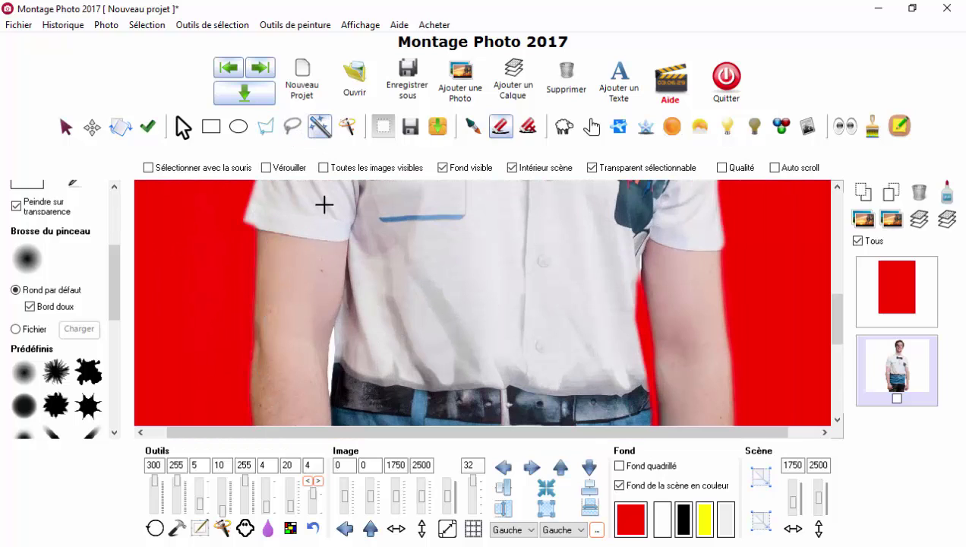
left_click(330, 360)
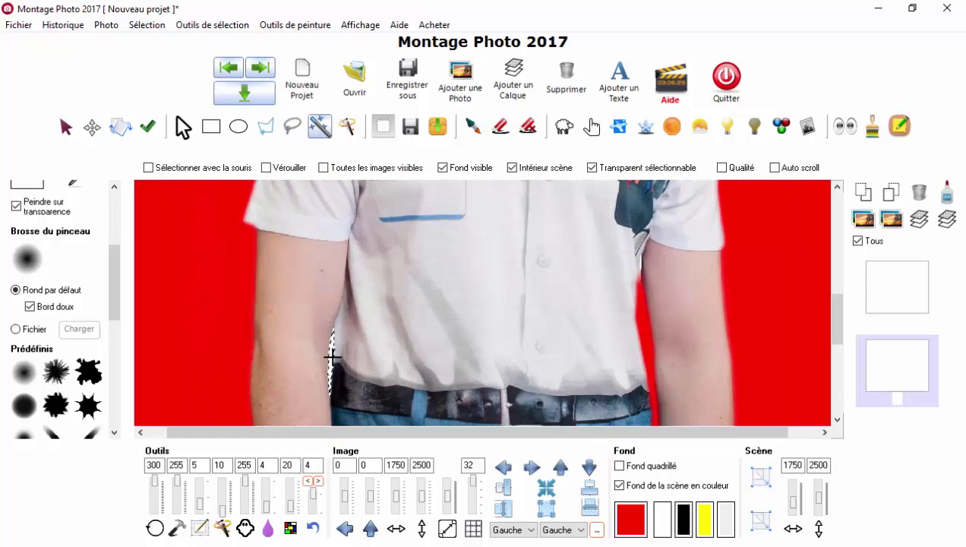
left_click(499, 126)
left_click(327, 353)
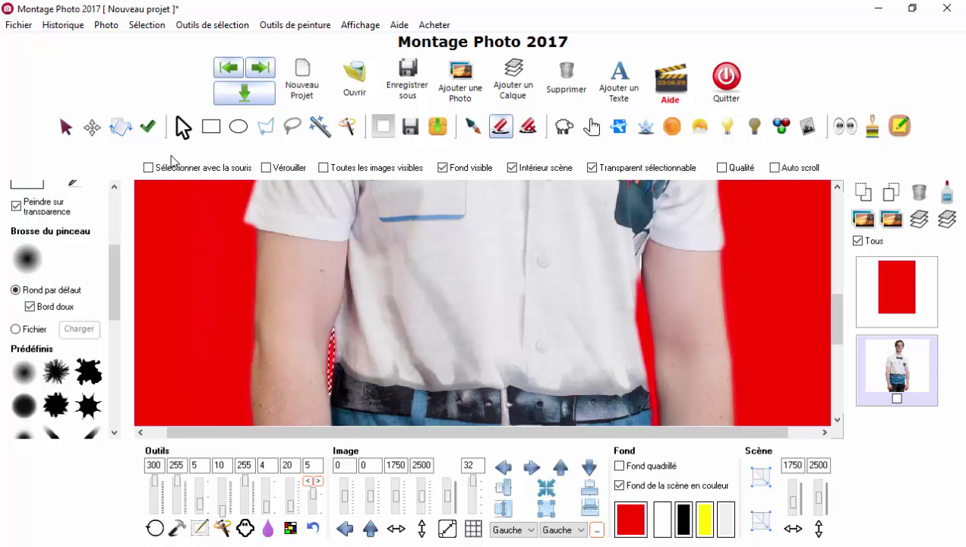
left_click(181, 129)
Move the man's cutout down to about X -4, Y 213 in the scene and duplicate the entire image.
scroll(504, 278, "down", 2)
scroll(388, 304, "up", 3)
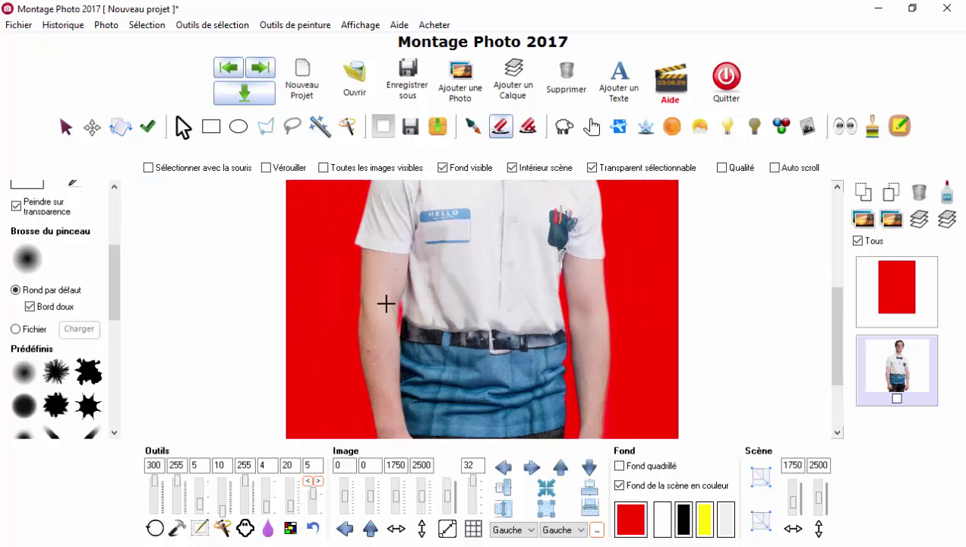
scroll(394, 304, "down", 1)
scroll(448, 235, "down", 2)
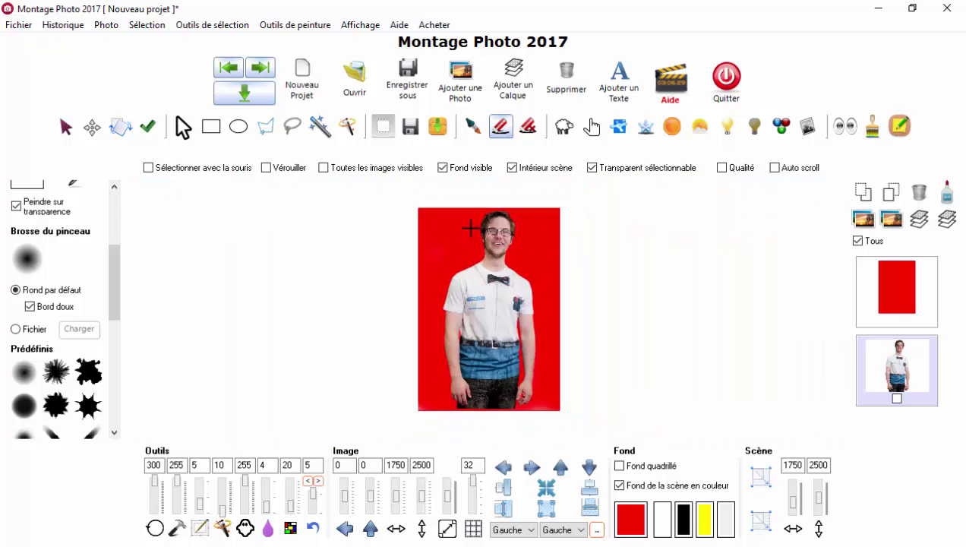
scroll(486, 215, "up", 3)
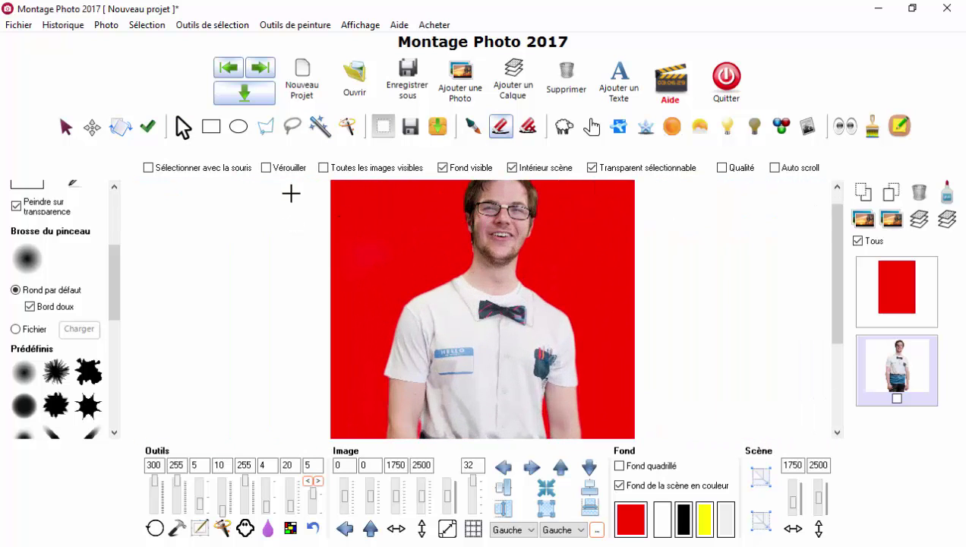
left_click(92, 127)
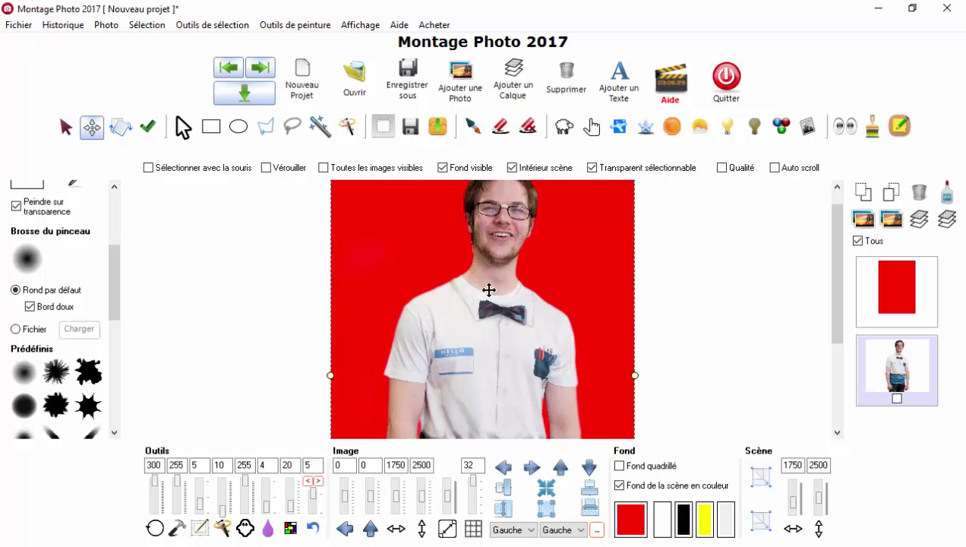
left_click_drag(489, 290, 483, 313)
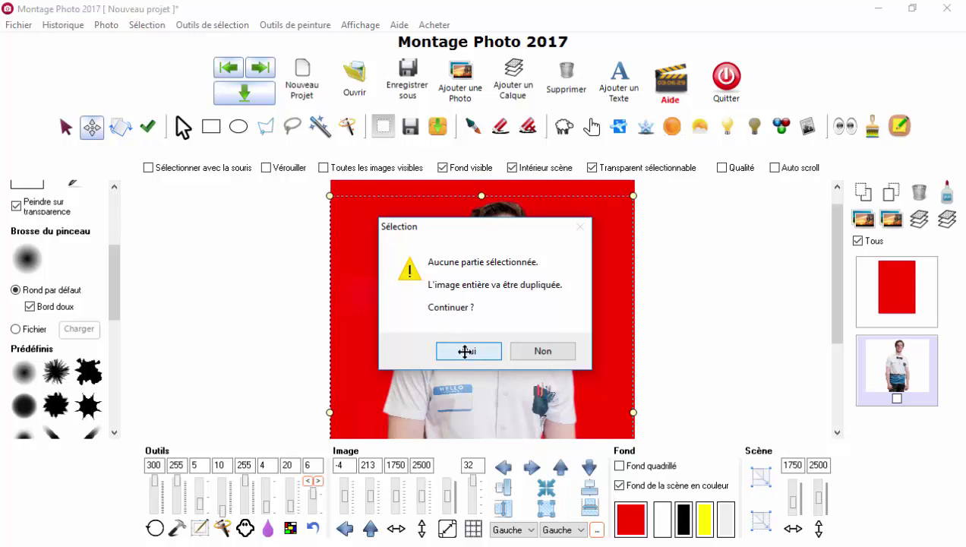
left_click(465, 351)
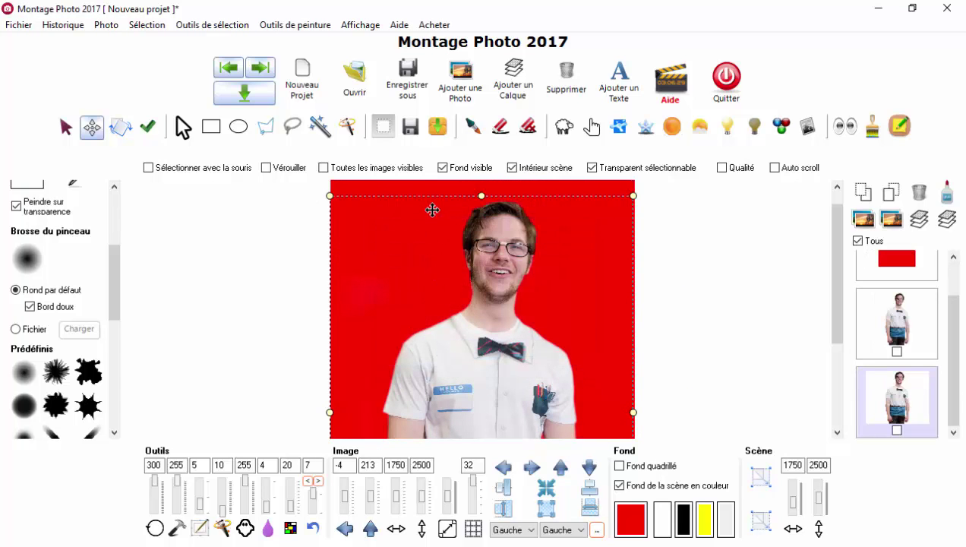
Centre both copies of the man's cutout in the scene.
left_click(876, 336)
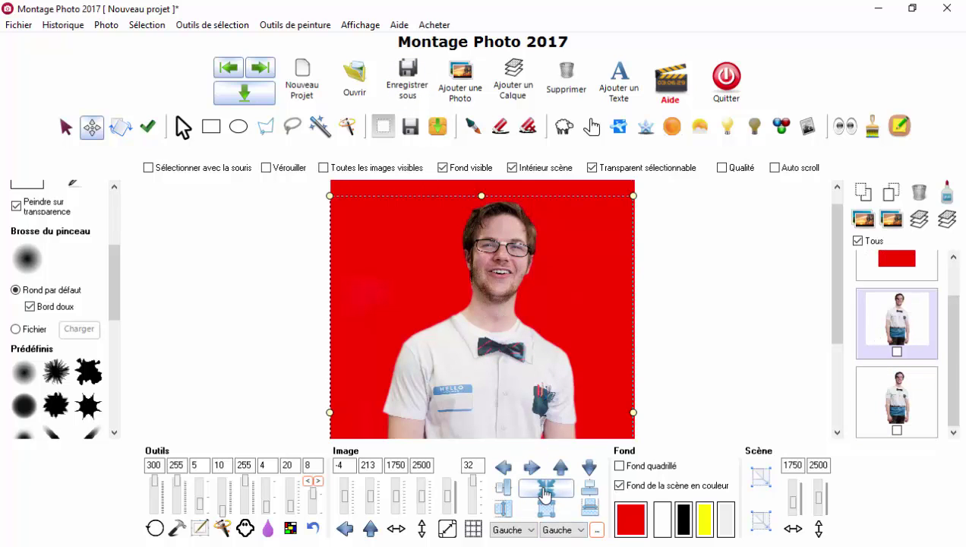
left_click(912, 401)
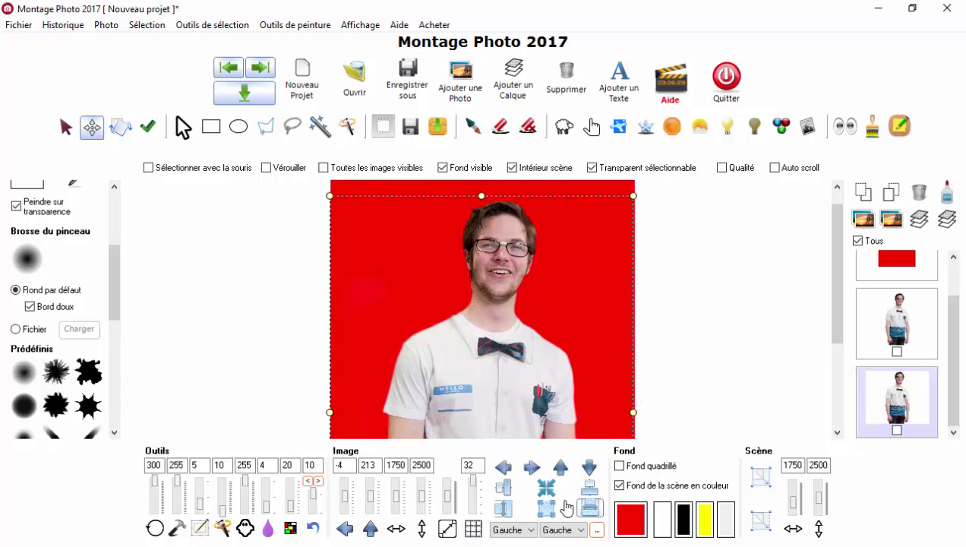
left_click(546, 487)
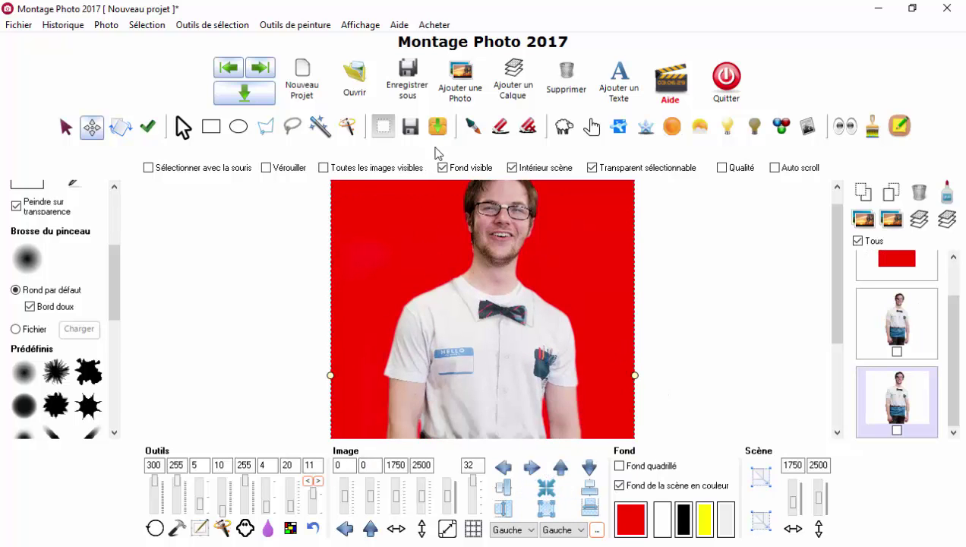
Add the photo 02.jpg from the Images folder 08 to the project.
scroll(447, 208, "down", 2)
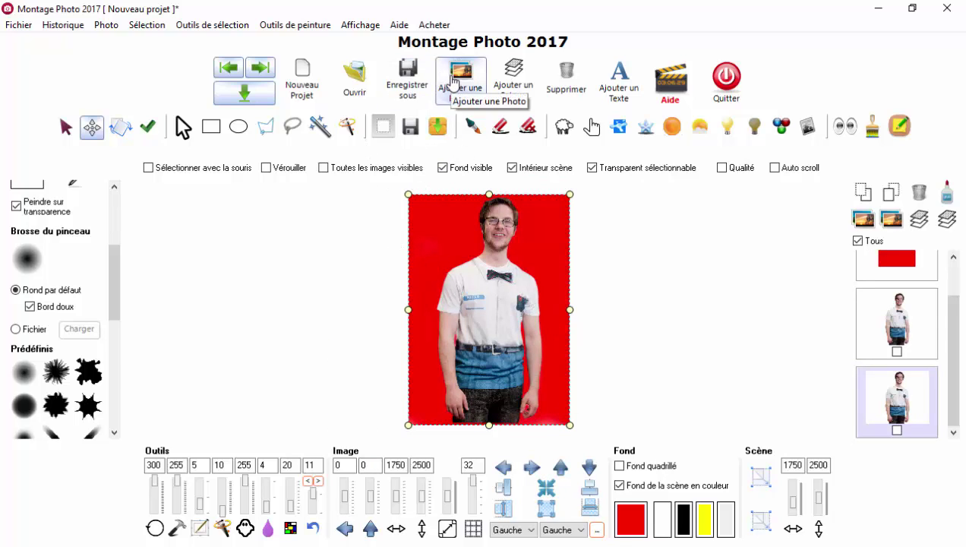
left_click(454, 82)
left_click(400, 123)
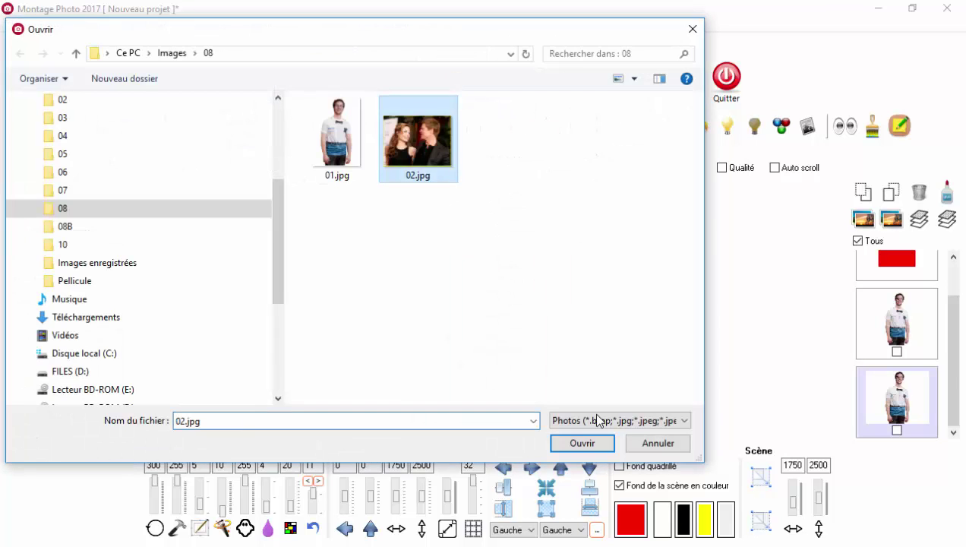
left_click(595, 443)
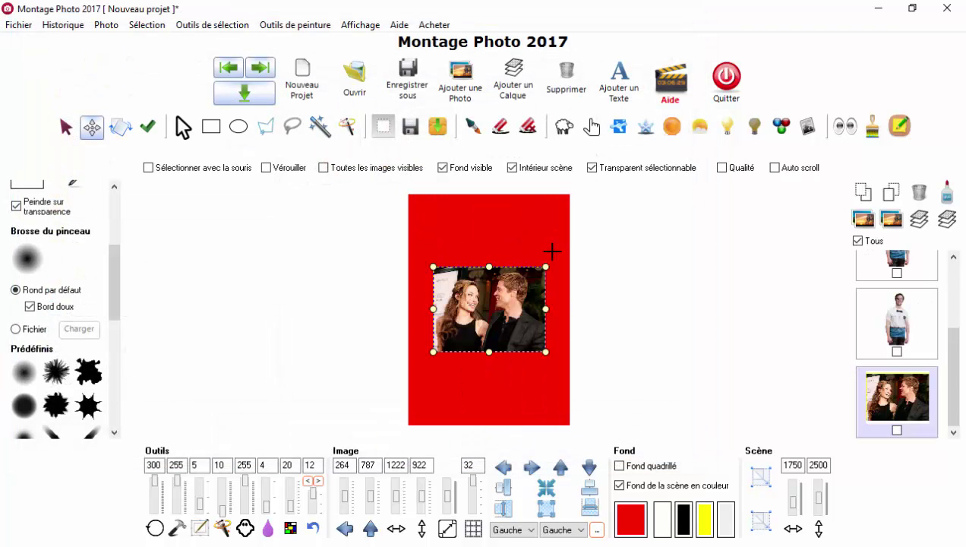
Lower the couple's photo in the layer order beneath both copies of the man, directly above the red scene background.
scroll(477, 271, "up", 2)
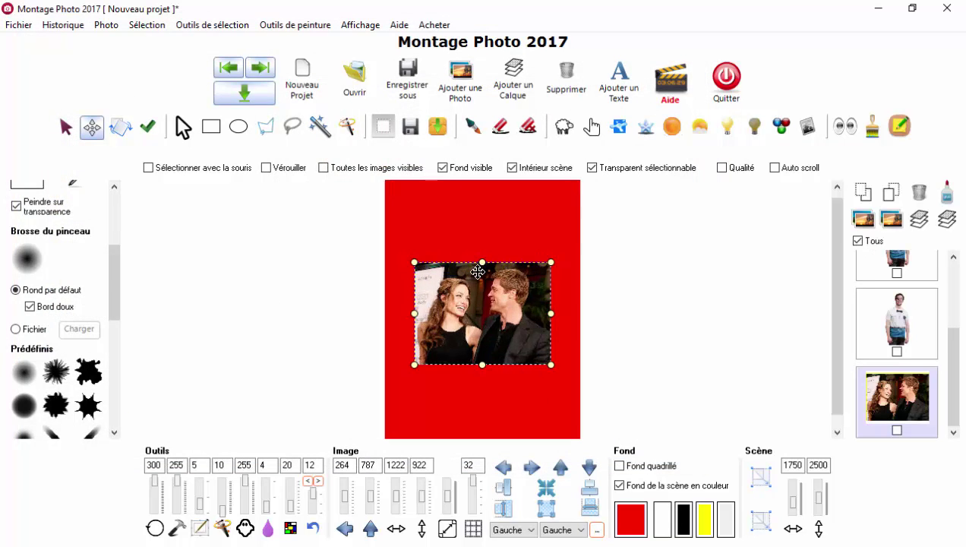
left_click(865, 199)
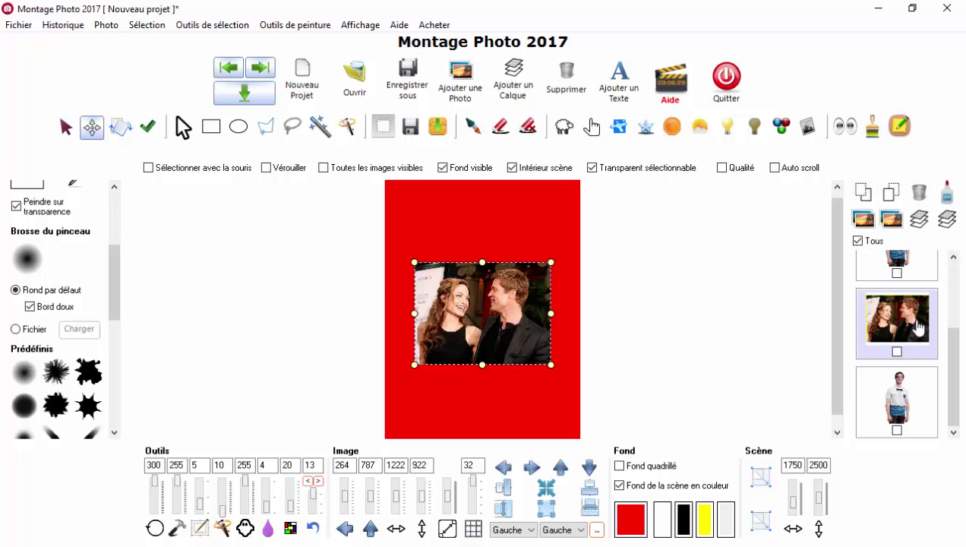
scroll(919, 325, "up", 1)
left_click_drag(955, 329, 955, 308)
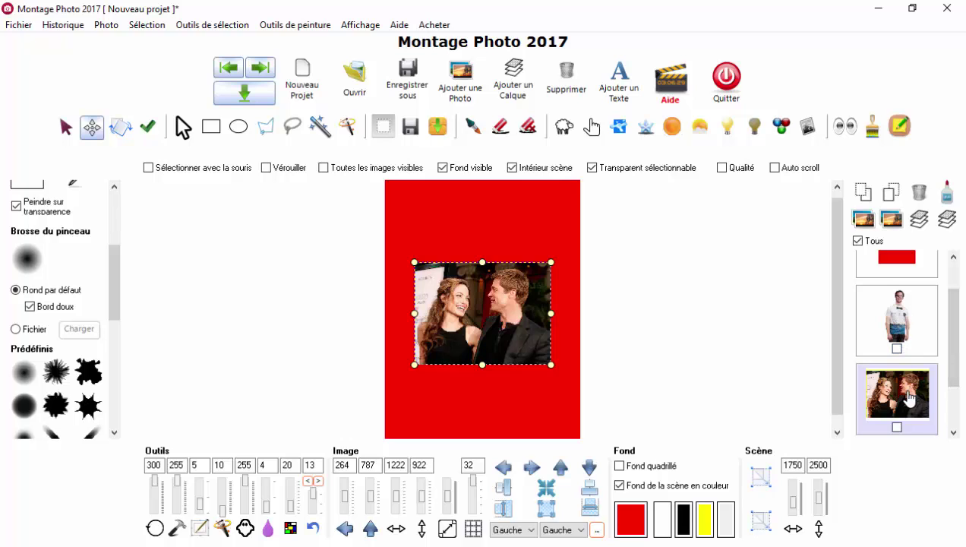
scroll(913, 394, "down", 1)
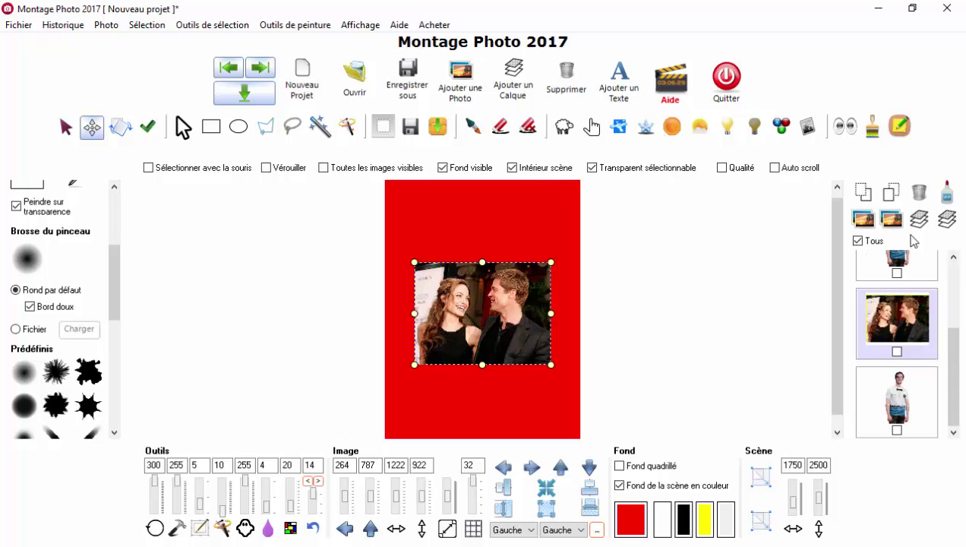
scroll(915, 259, "up", 1)
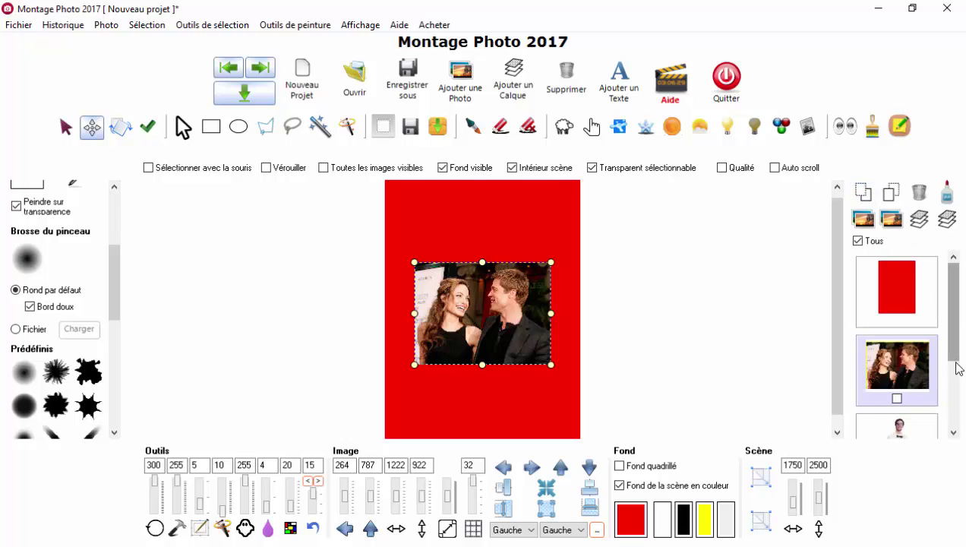
scroll(956, 401, "down", 2)
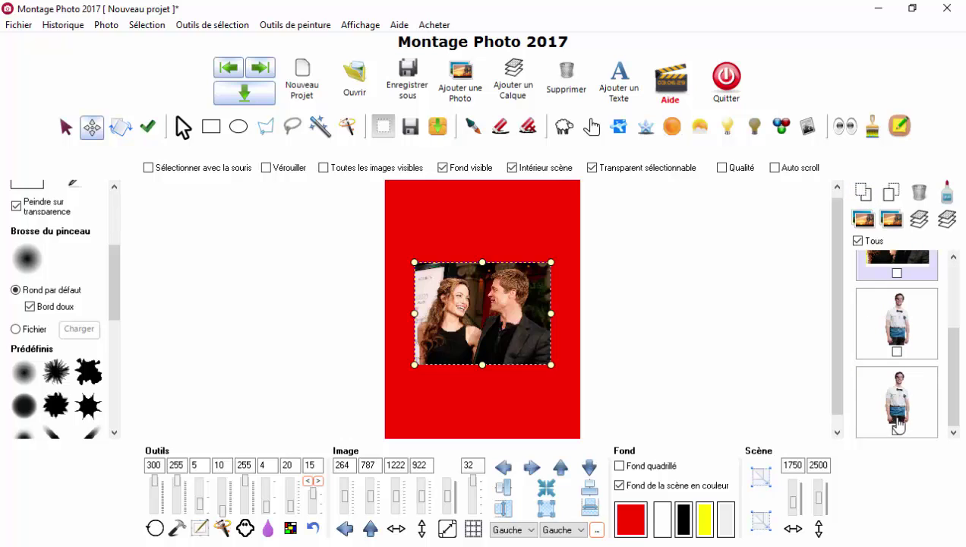
Move the lower copy of the man's cutout to about X 467, Y 1056 and make all images visible together.
left_click(898, 331)
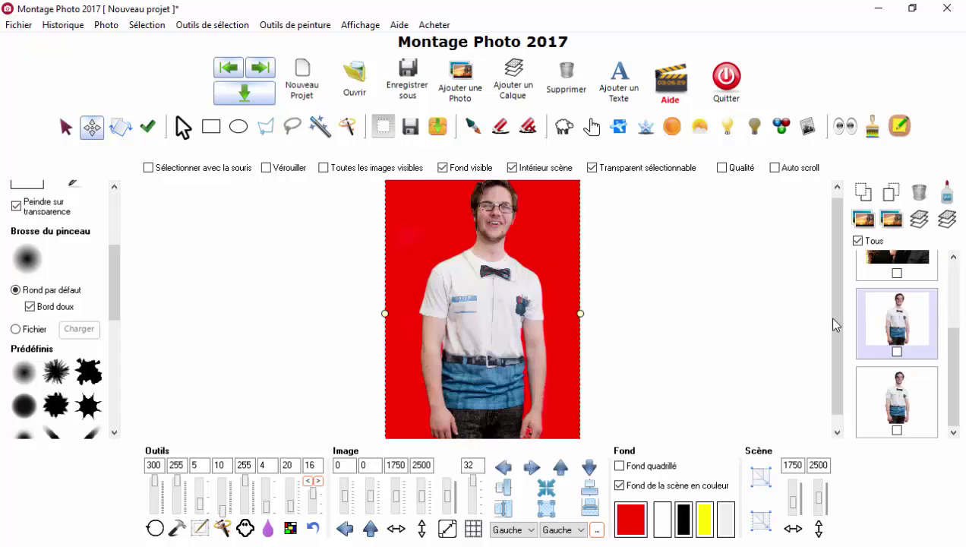
left_click_drag(485, 215, 536, 327)
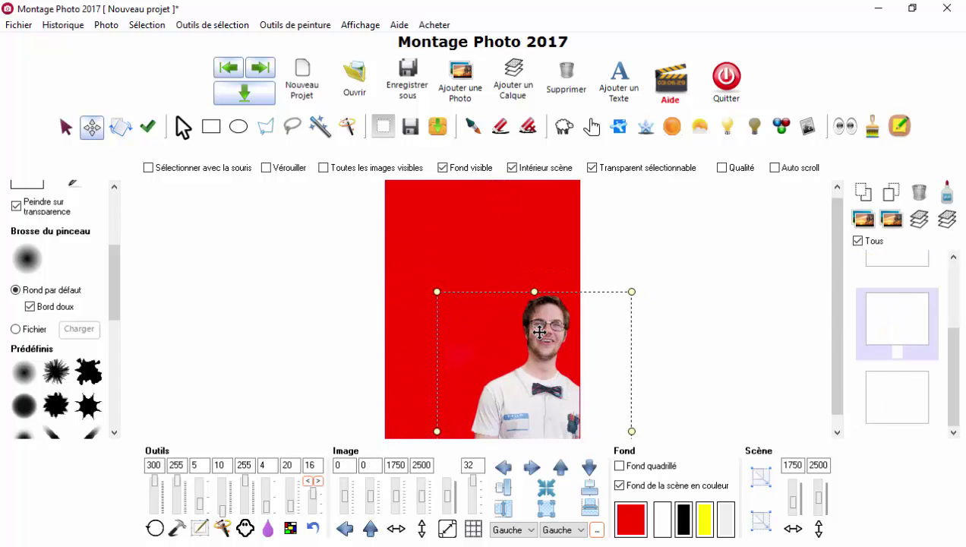
left_click(323, 168)
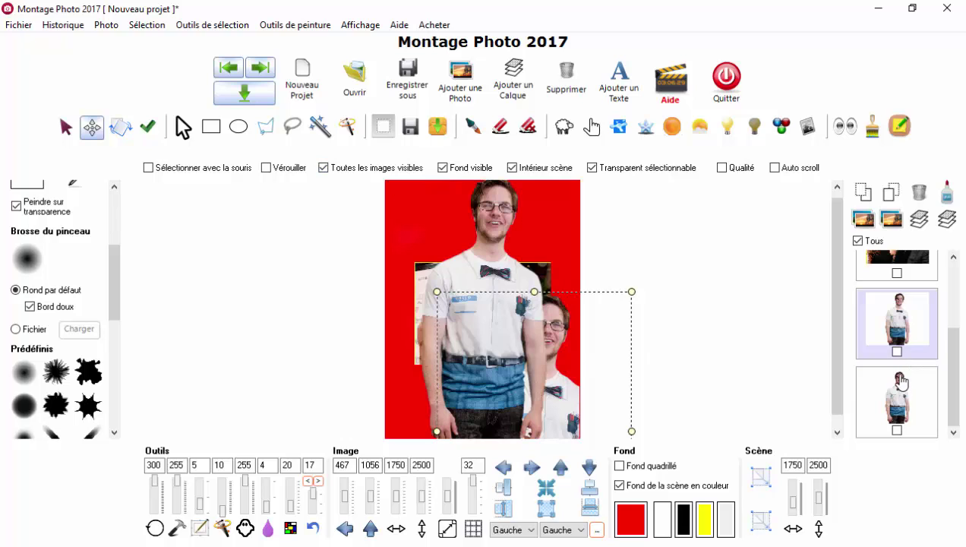
Delete the topmost copy of the man's cutout, the one centred in the scene.
left_click(886, 391)
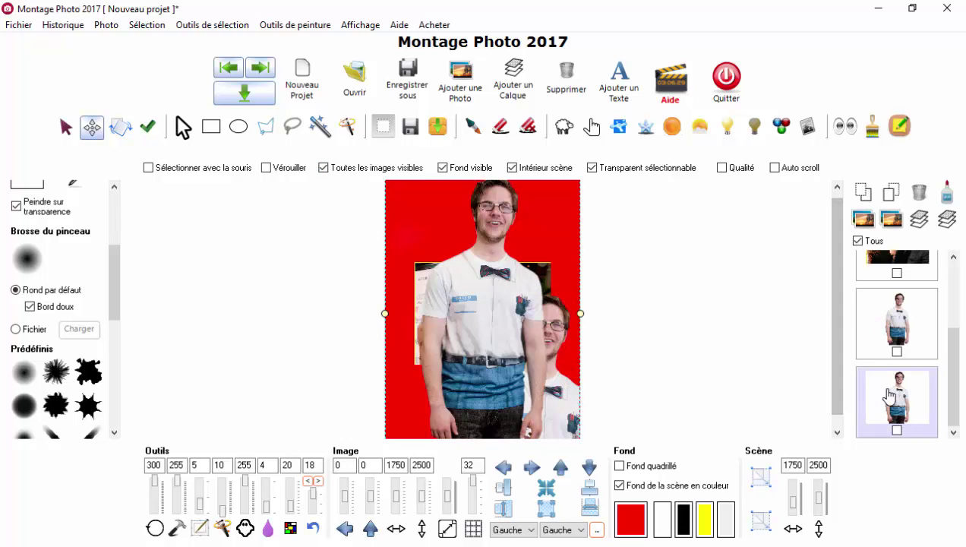
key("Delete")
left_click(497, 341)
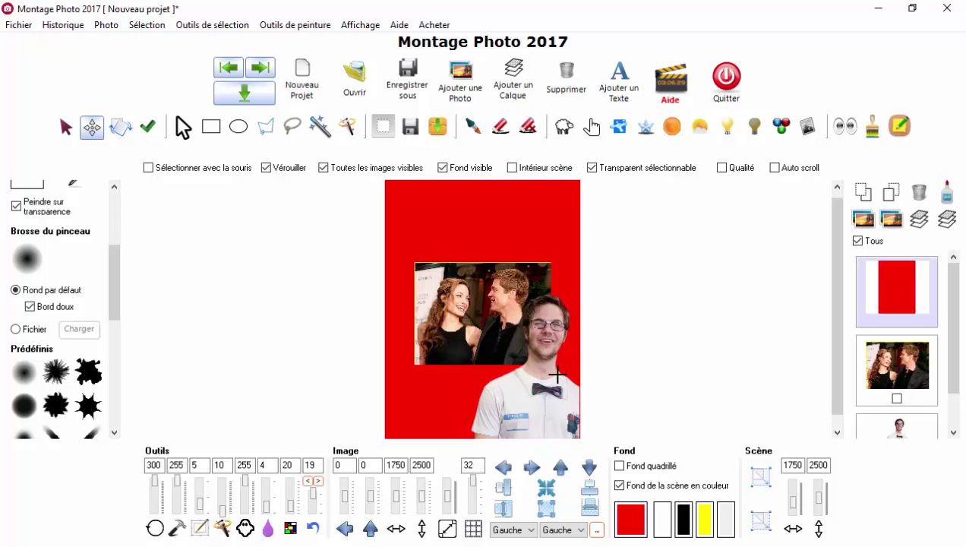
Enable selecting images with the mouse and move the remaining cutout of the man to about X 123, Y 762 over the couple's photo.
scroll(496, 292, "up", 5)
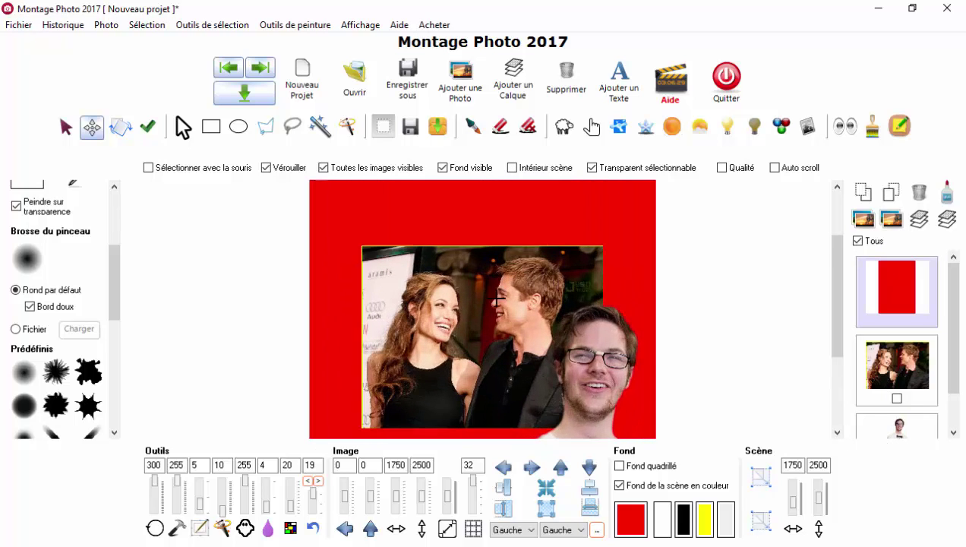
left_click(883, 441)
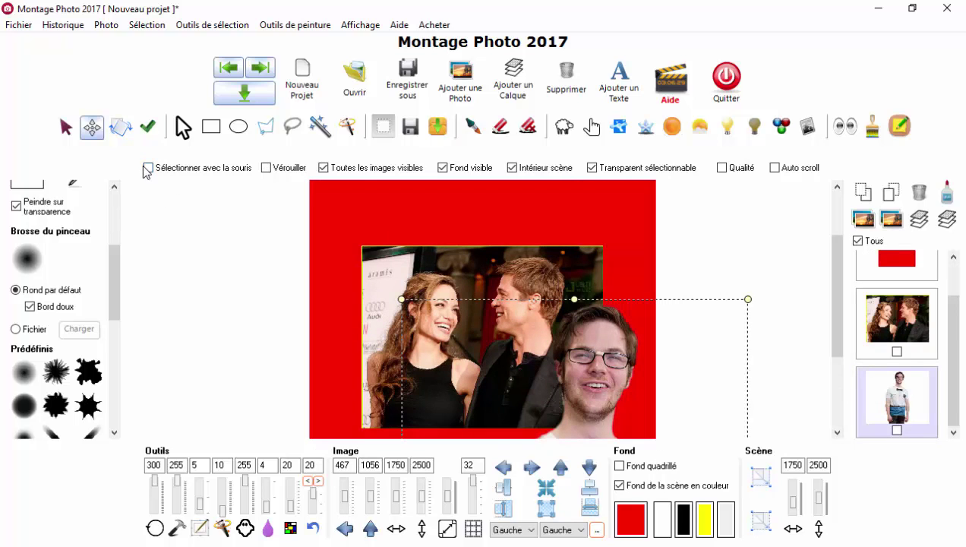
left_click_drag(537, 364, 471, 363)
left_click_drag(531, 320, 535, 314)
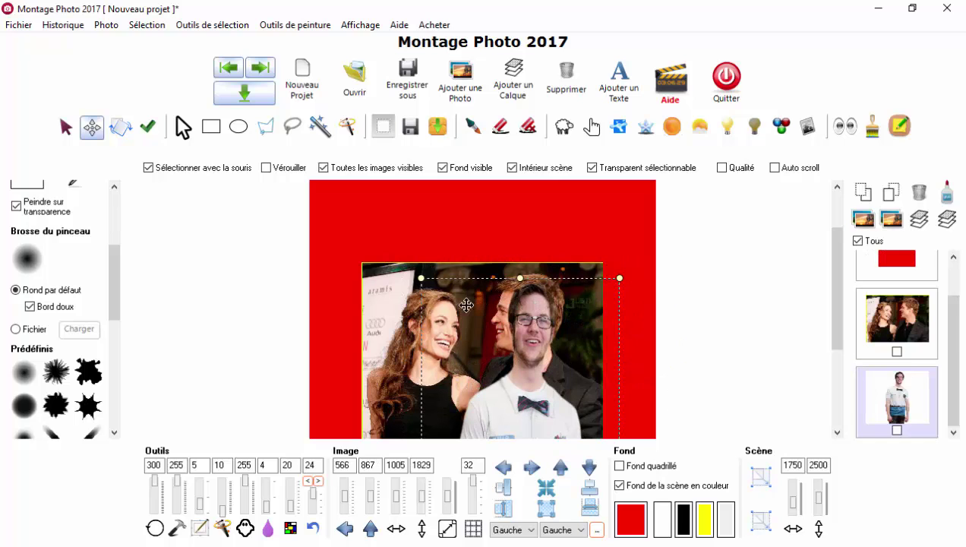
left_click_drag(426, 283, 381, 205)
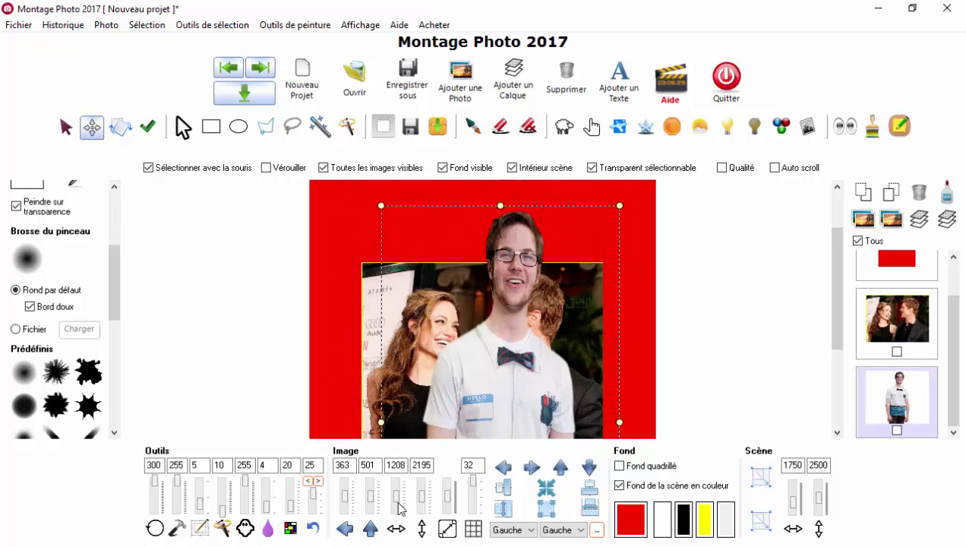
left_click(309, 482)
left_click(308, 481)
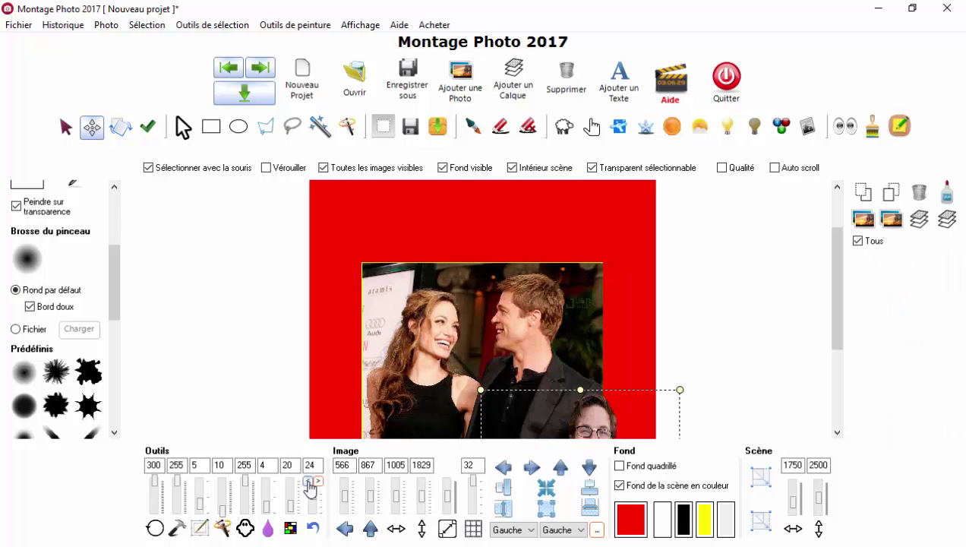
left_click(309, 482)
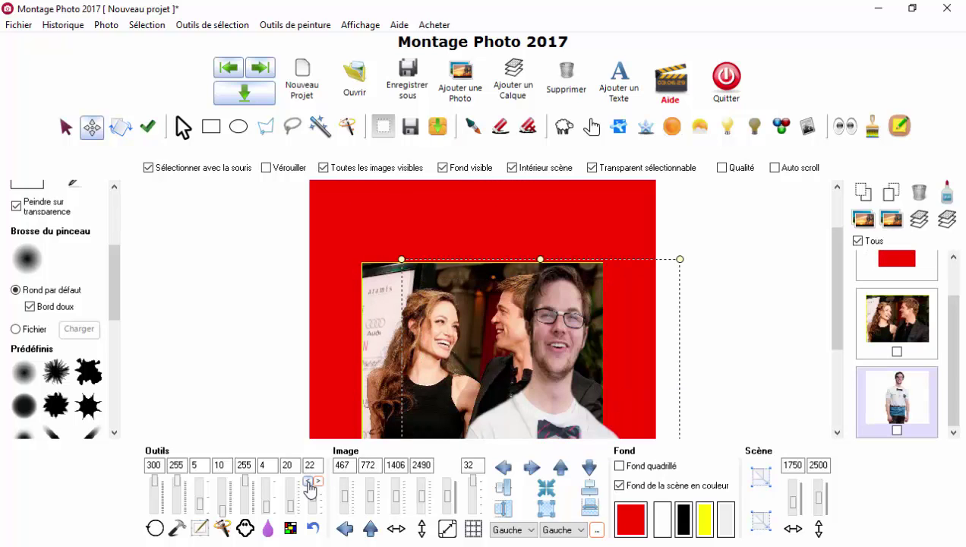
left_click(309, 481)
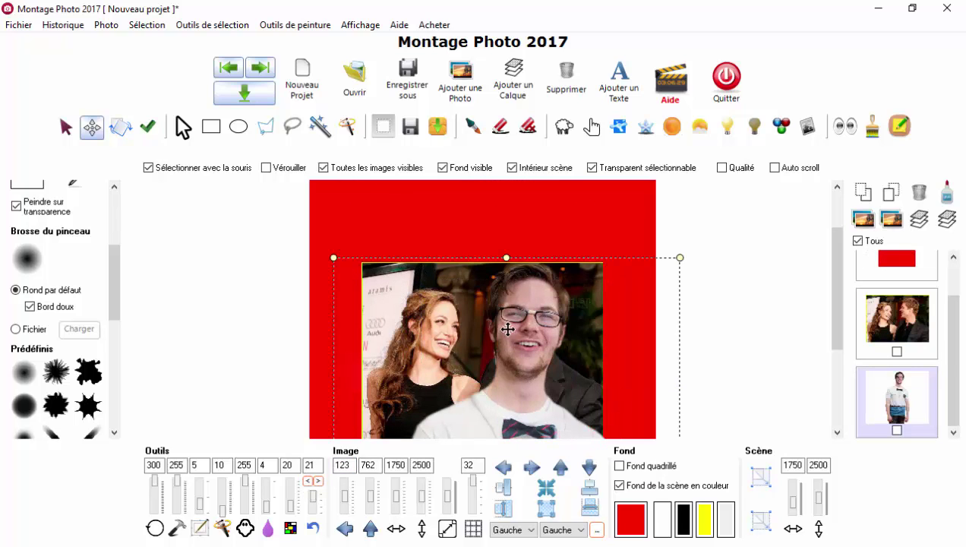
Scale the man's cutout down to about 1302 × 1851 and position it at about X 382, Y 821 in front of the couple's photo.
left_click_drag(508, 329, 565, 292)
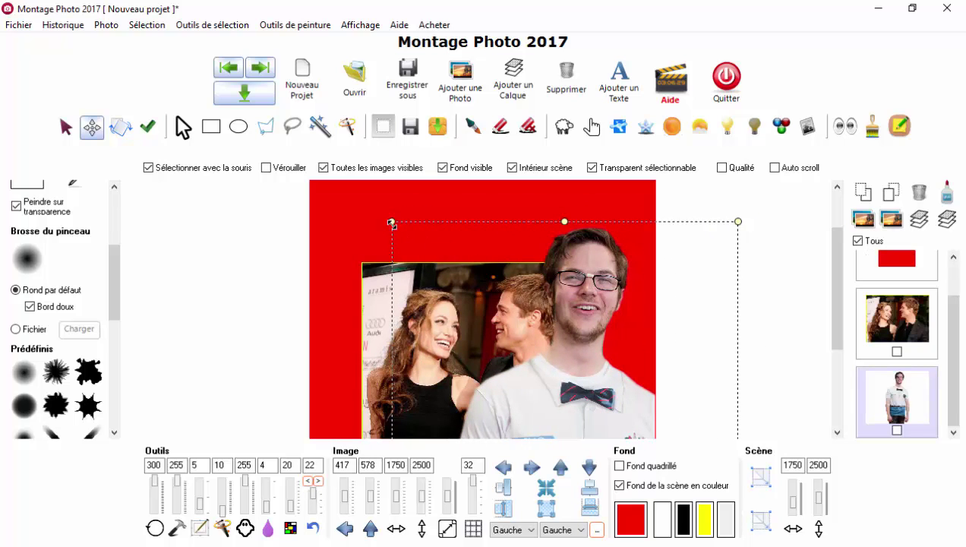
left_click_drag(392, 223, 337, 232)
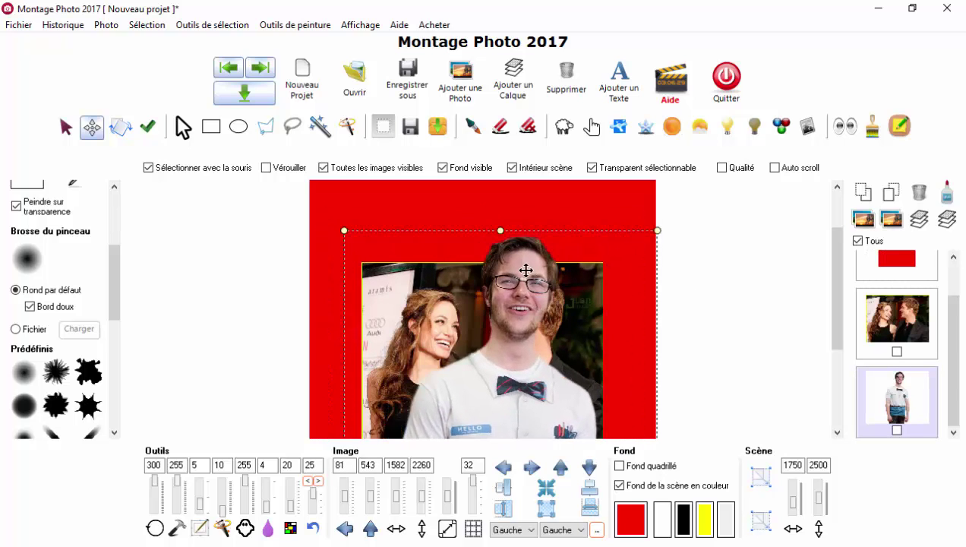
left_click_drag(526, 270, 578, 301)
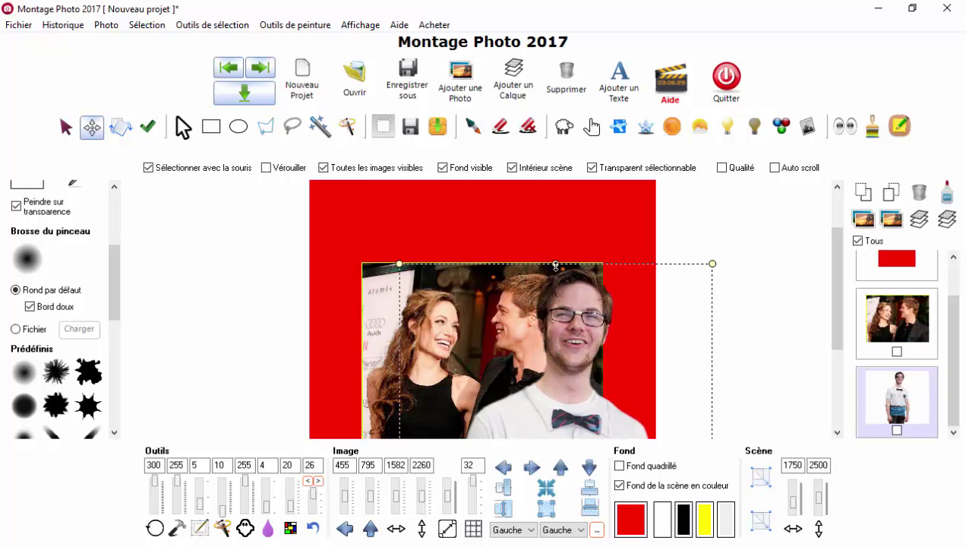
left_click_drag(556, 265, 557, 314)
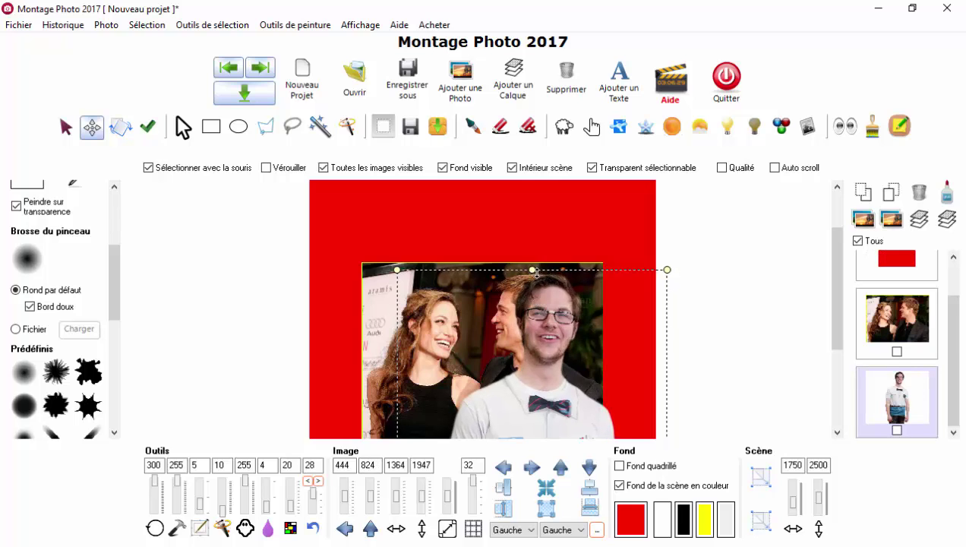
left_click_drag(536, 272, 537, 285)
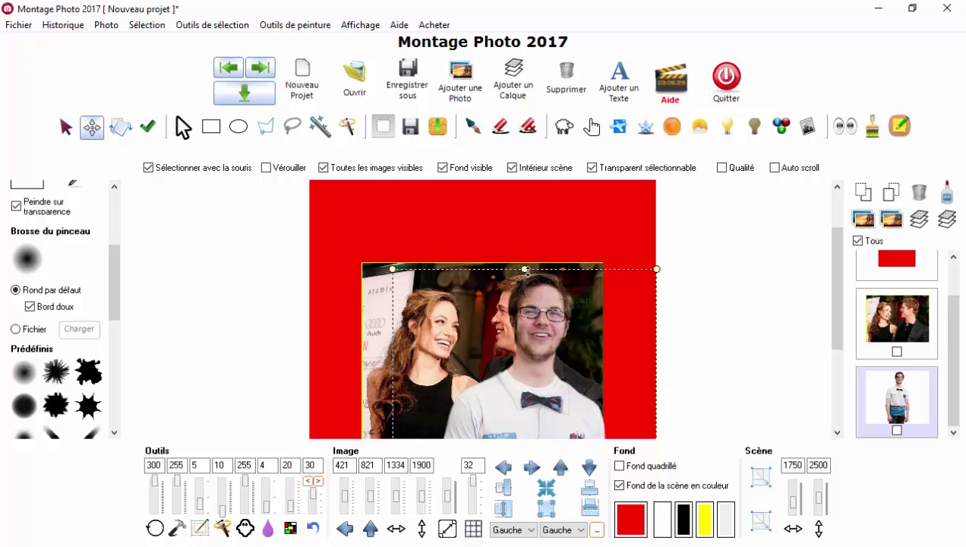
left_click_drag(527, 273, 574, 330)
scroll(526, 343, "up", 1)
scroll(526, 343, "up", 1)
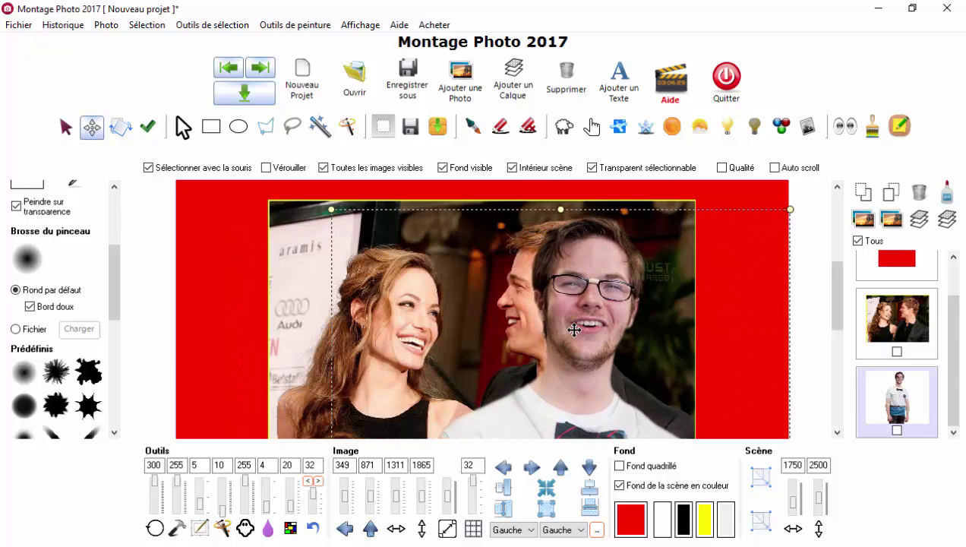
left_click_drag(561, 211, 564, 286)
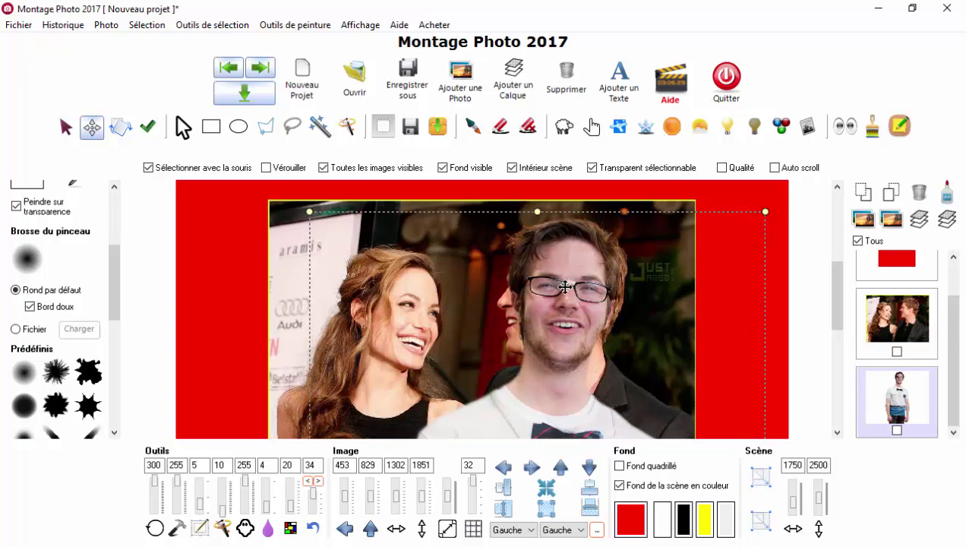
scroll(564, 286, "down", 5)
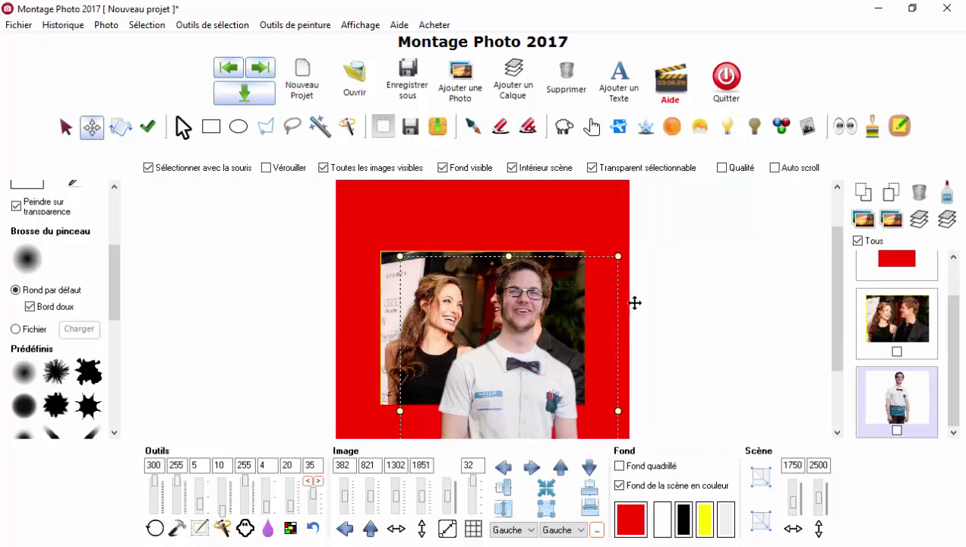
Smudge away the original man around the cutout in the couple's photo, using the finger tool with a brush size of 84.
left_click(914, 328)
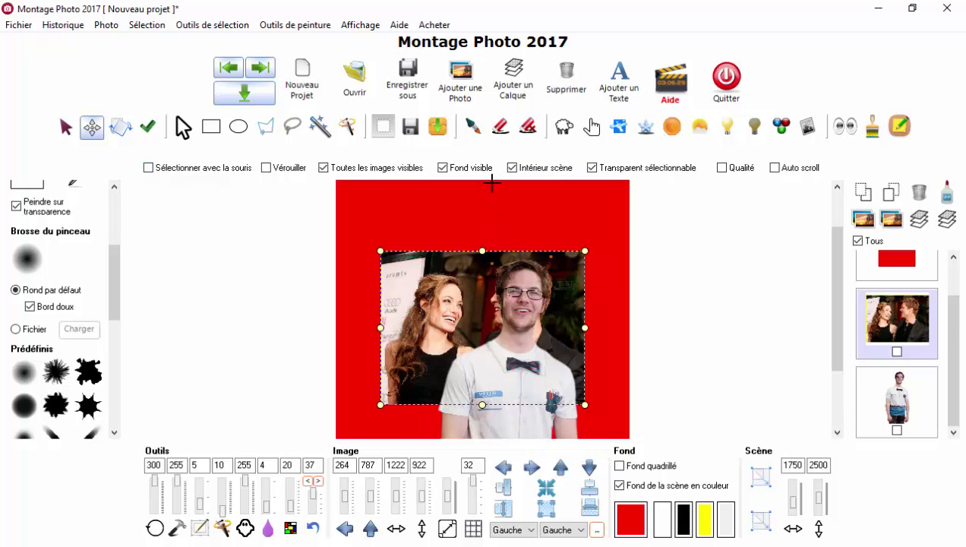
left_click(592, 128)
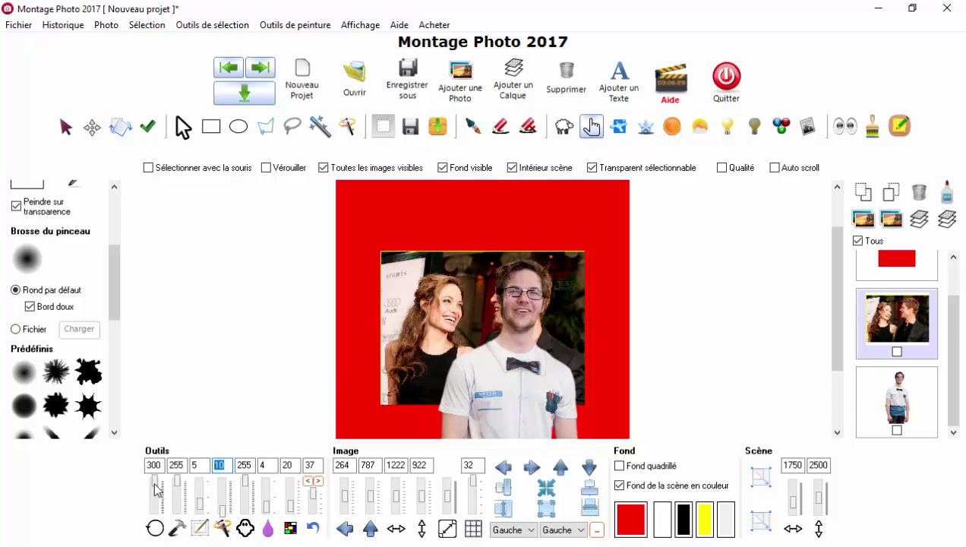
left_click_drag(157, 494, 162, 508)
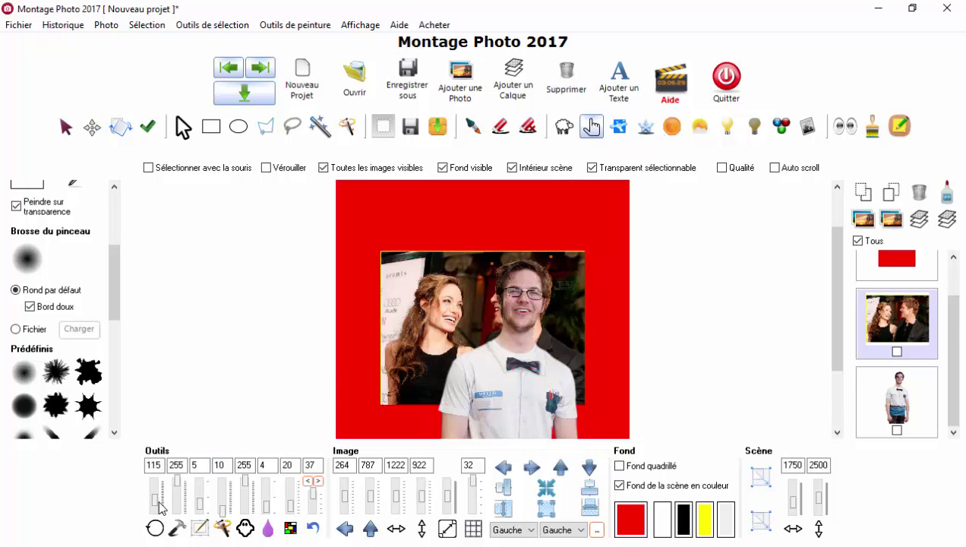
left_click(162, 512)
scroll(494, 299, "up", 3)
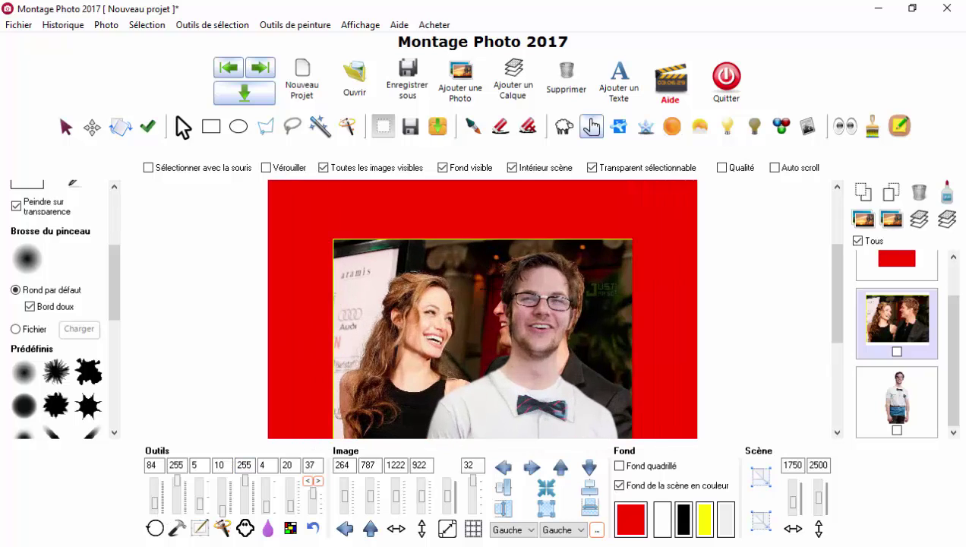
mouse_move(494, 300)
left_mouse_down()
mouse_move(515, 310)
mouse_move(495, 324)
mouse_move(500, 354)
left_mouse_up()
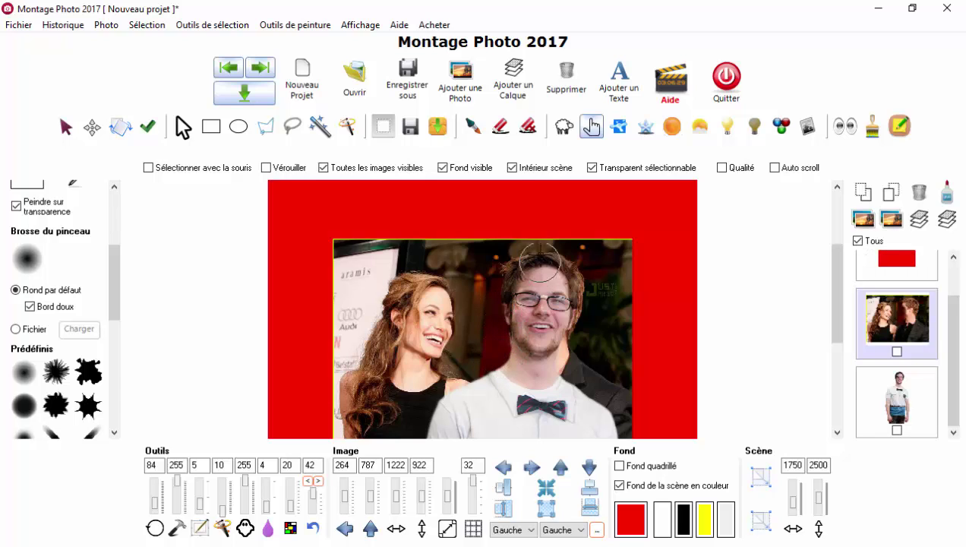
mouse_move(510, 260)
left_mouse_down()
mouse_move(556, 254)
mouse_move(583, 302)
mouse_move(556, 378)
mouse_move(578, 359)
mouse_move(599, 374)
mouse_move(599, 396)
mouse_move(625, 388)
mouse_move(620, 408)
mouse_move(610, 372)
mouse_move(564, 352)
mouse_move(623, 412)
mouse_move(617, 351)
mouse_move(586, 384)
mouse_move(588, 335)
left_mouse_up()
scroll(588, 336, "up", 2)
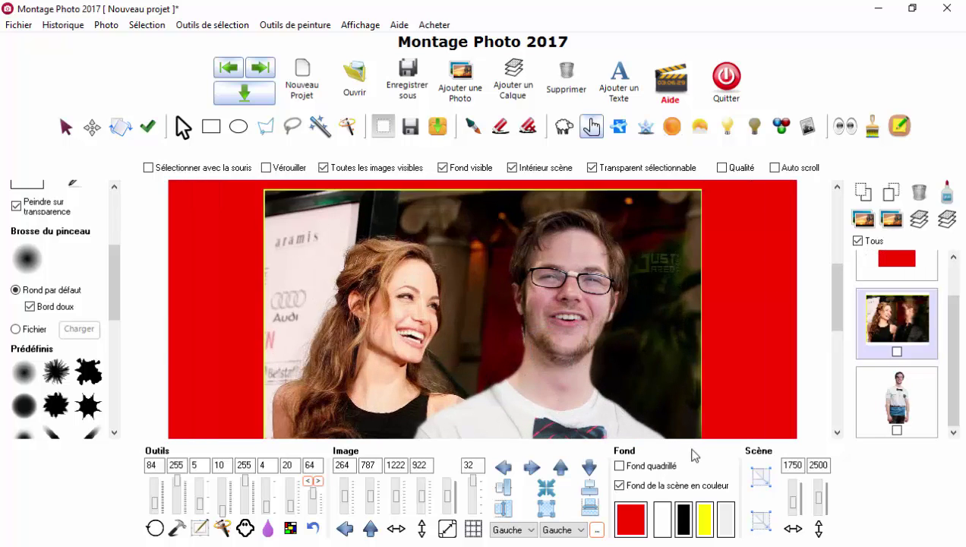
left_click(528, 338)
scroll(563, 255, "down", 3)
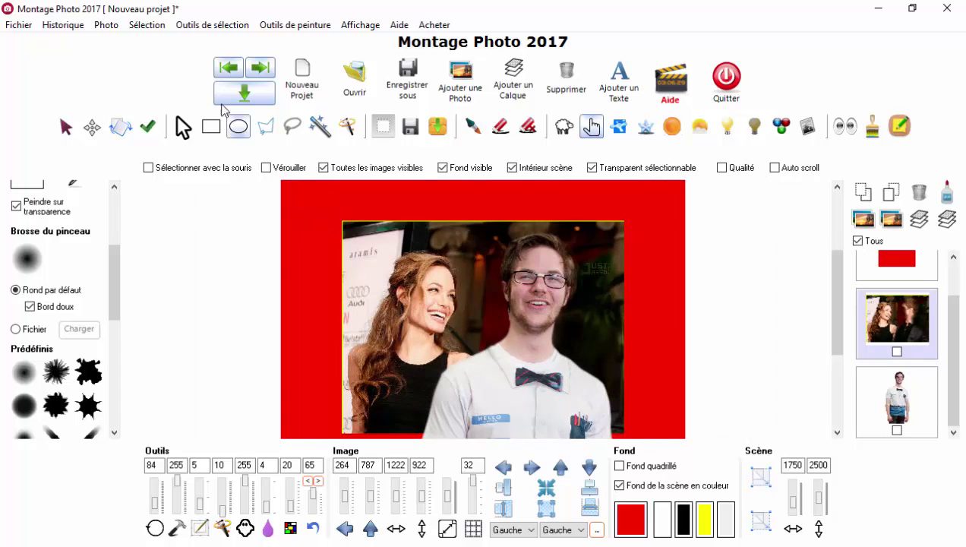
Duplicate the entire image of the man's cutout.
left_click(91, 127)
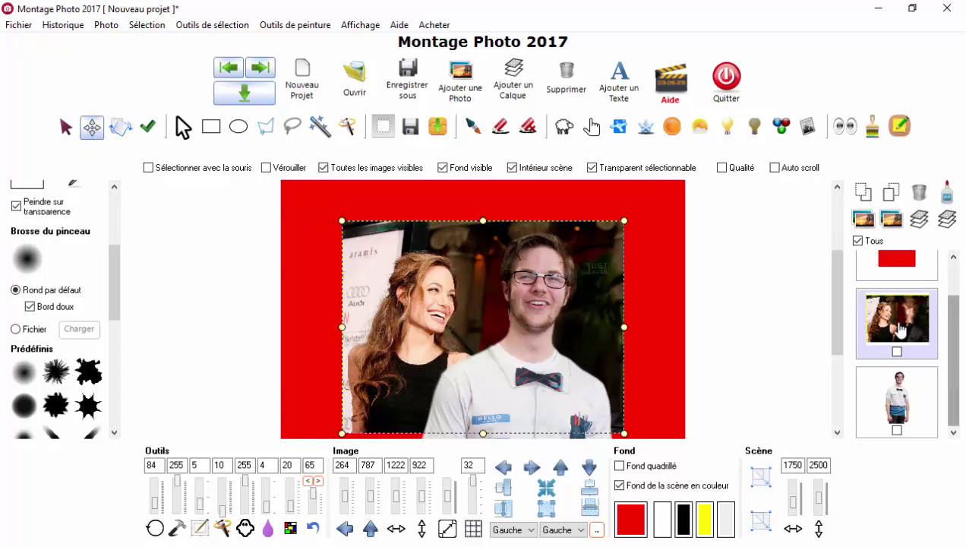
left_click(913, 391)
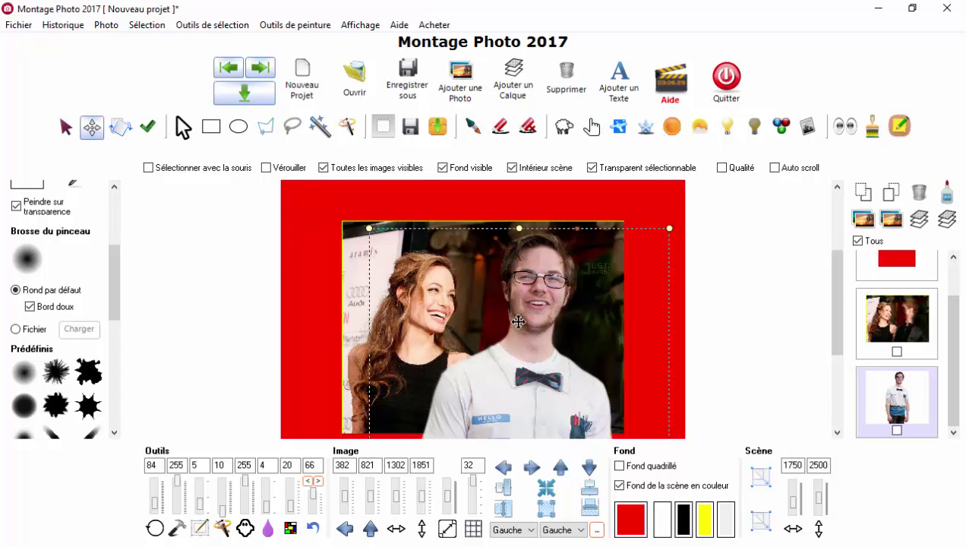
left_click_drag(535, 302, 568, 302)
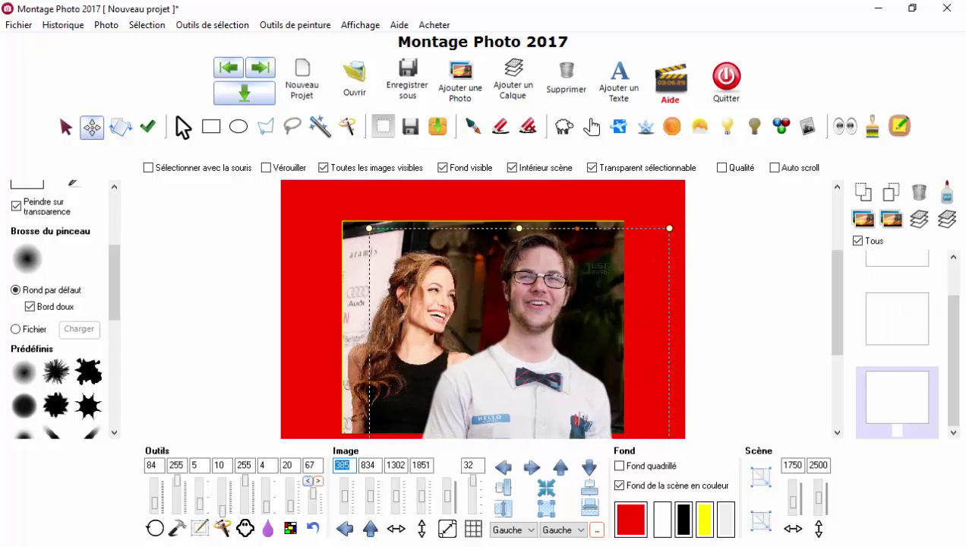
scroll(484, 342, "up", 1)
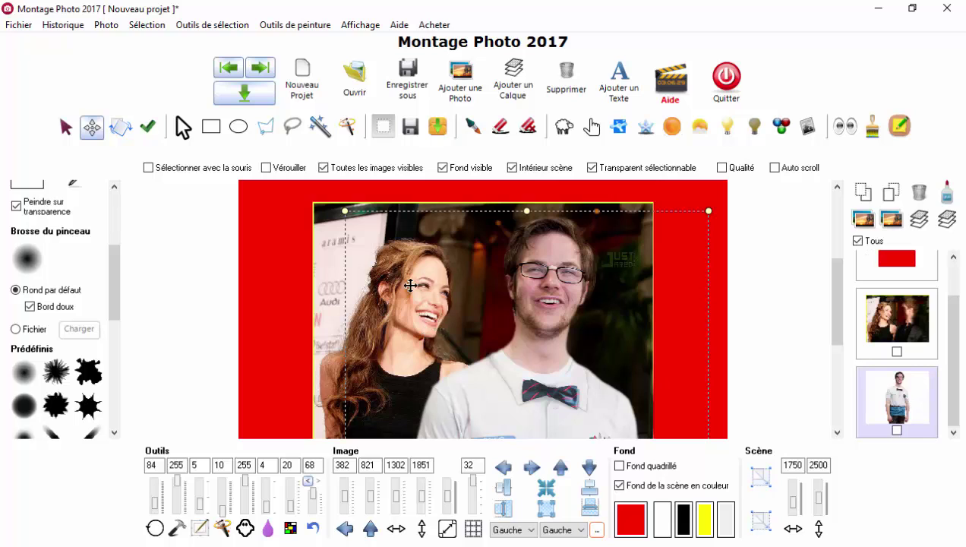
key("ctrl+d")
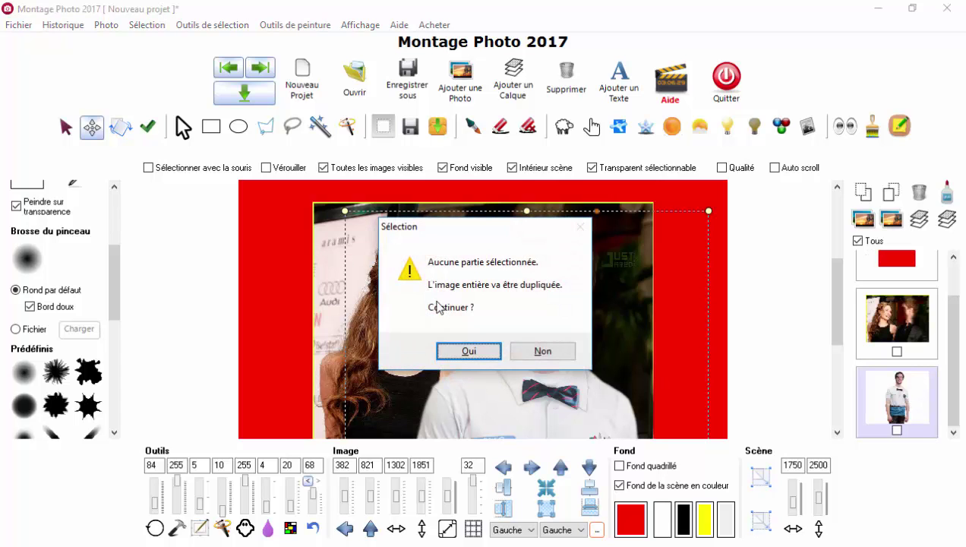
left_click(465, 350)
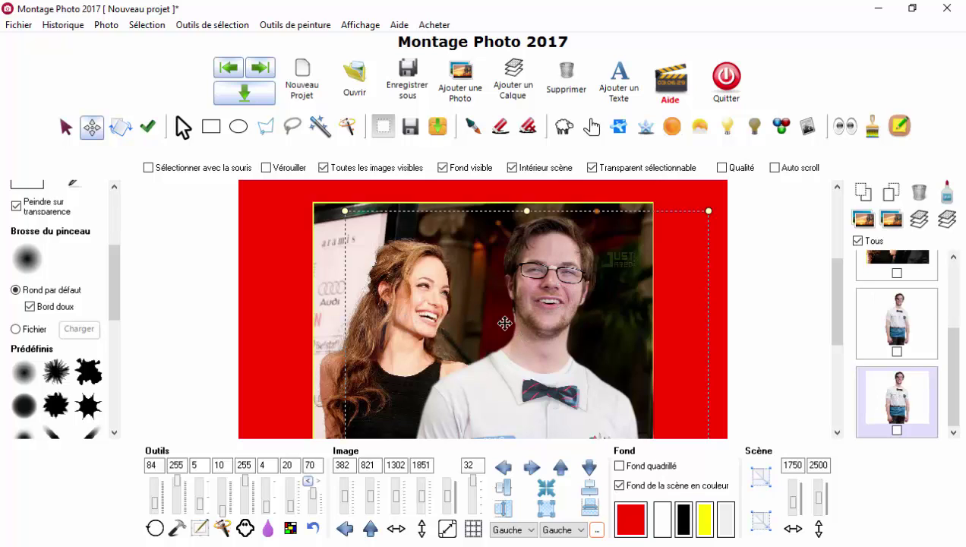
Start a tint adjustment (Teintes) on the topmost copy of the man's cutout and set the red primary's luminosity to 115.
left_click(903, 401)
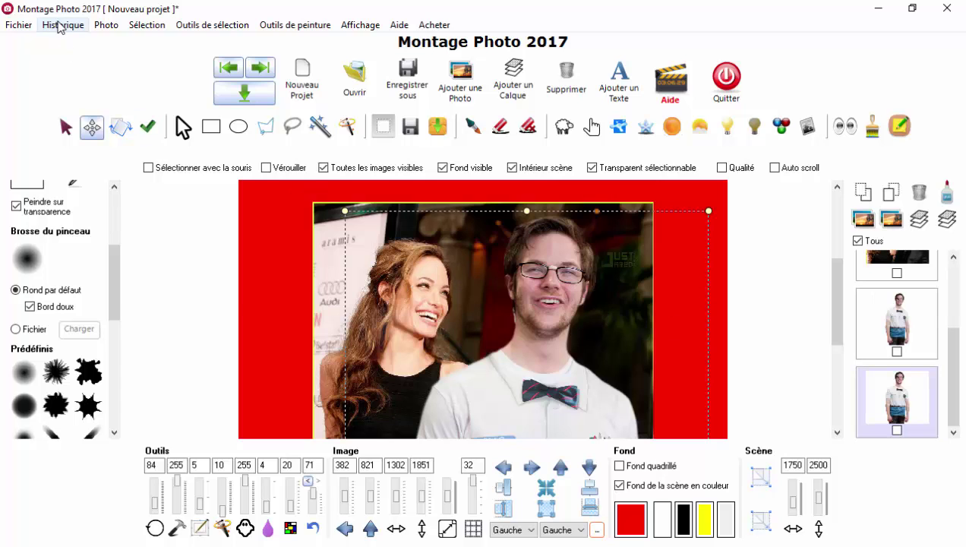
left_click(106, 24)
left_click(159, 250)
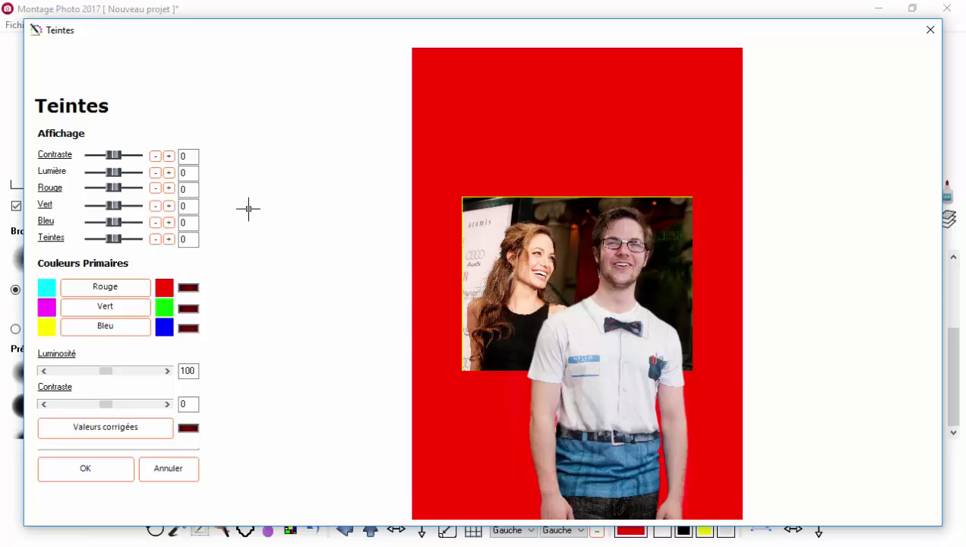
left_click(119, 294)
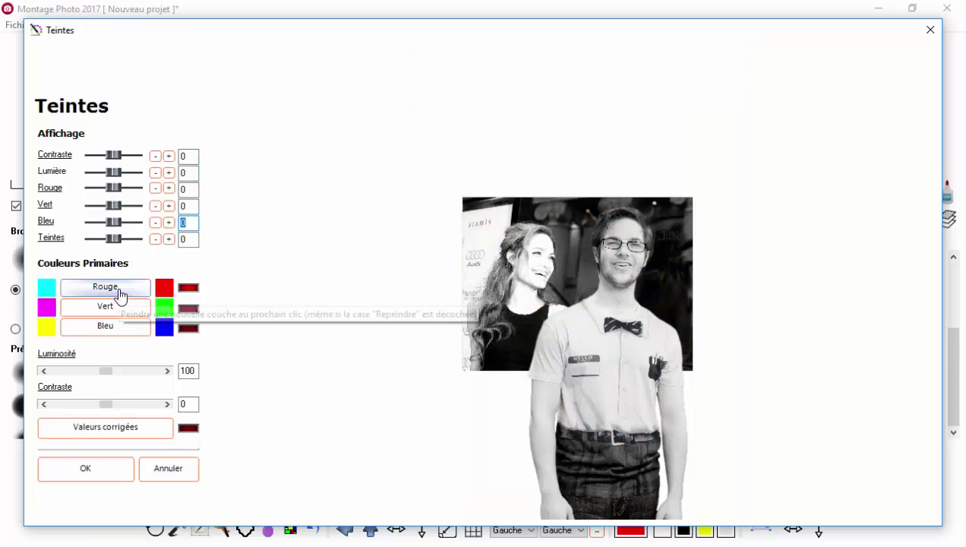
left_click(184, 370)
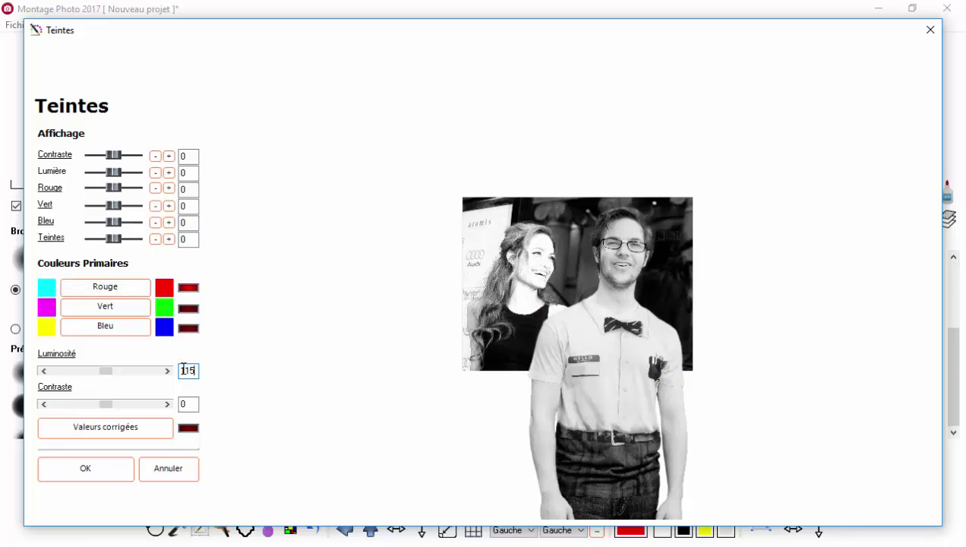
Set the green primary's luminosity to 120 and the blue's to 105, and apply the corrected values to the cutout.
left_click(122, 313)
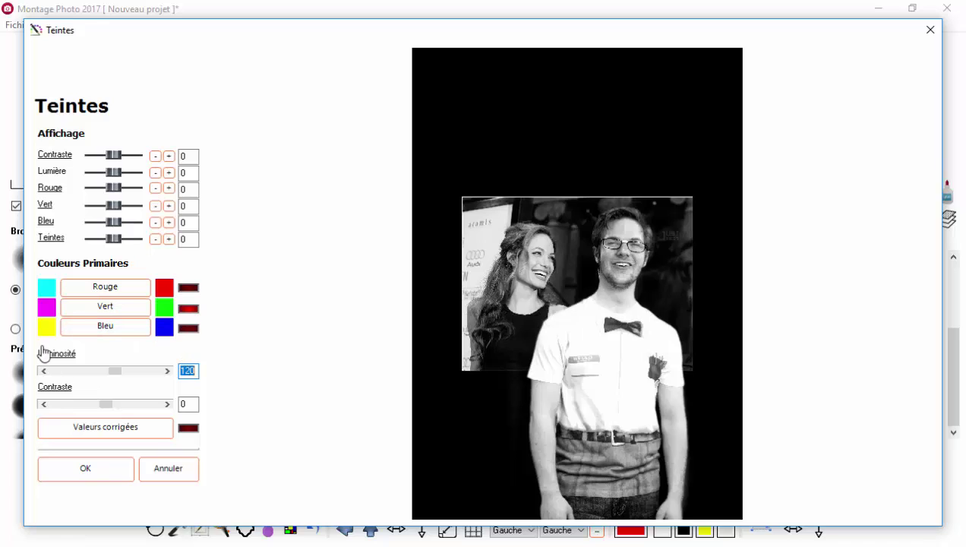
left_click(83, 331)
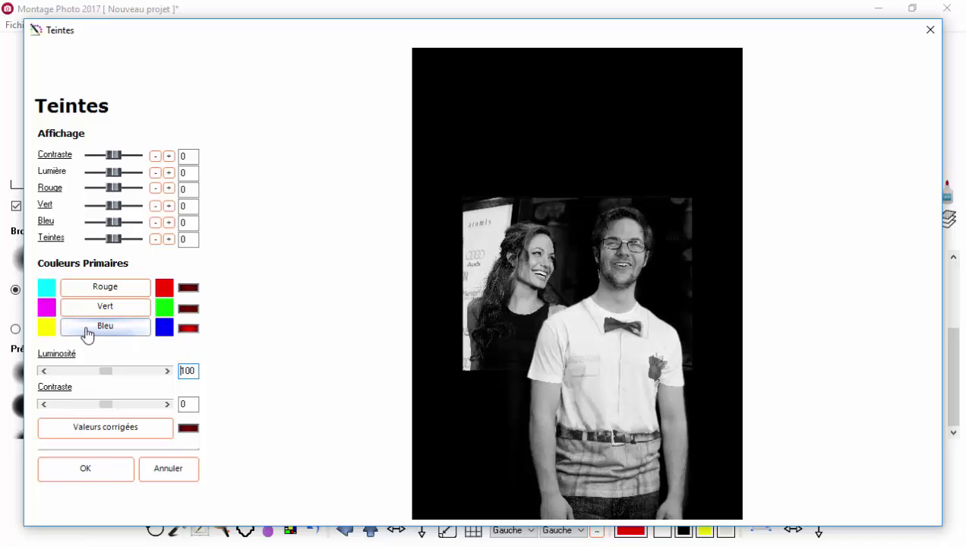
double_click(186, 371)
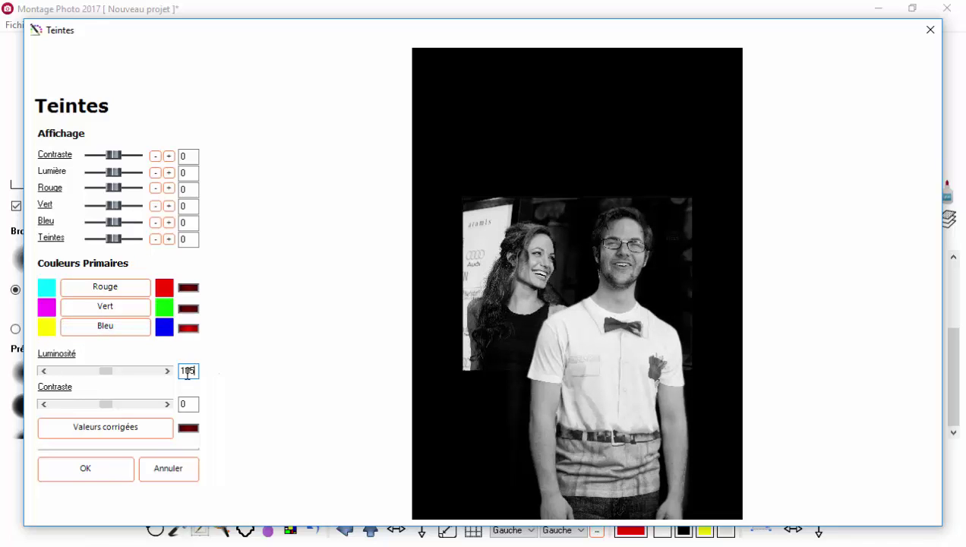
type("105")
key("Return")
left_click(118, 431)
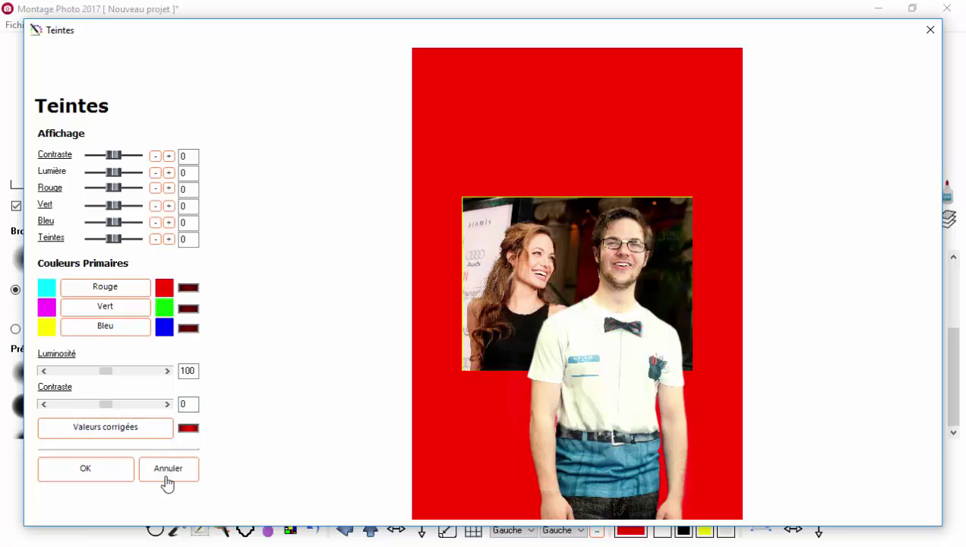
left_click(118, 479)
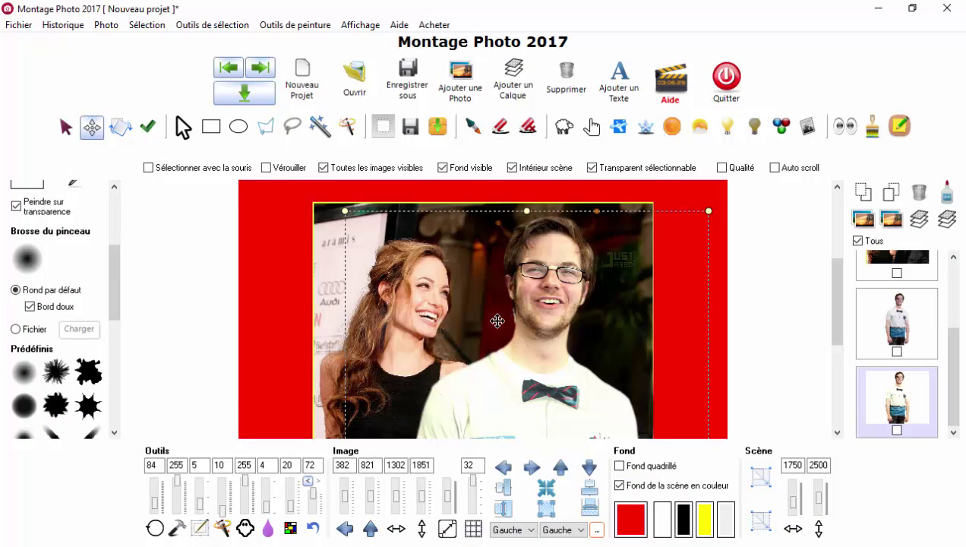
Undo and redo the tint correction to compare the man's colours, and examine his face against the couple's photo up close.
double_click(343, 465)
left_click(309, 486)
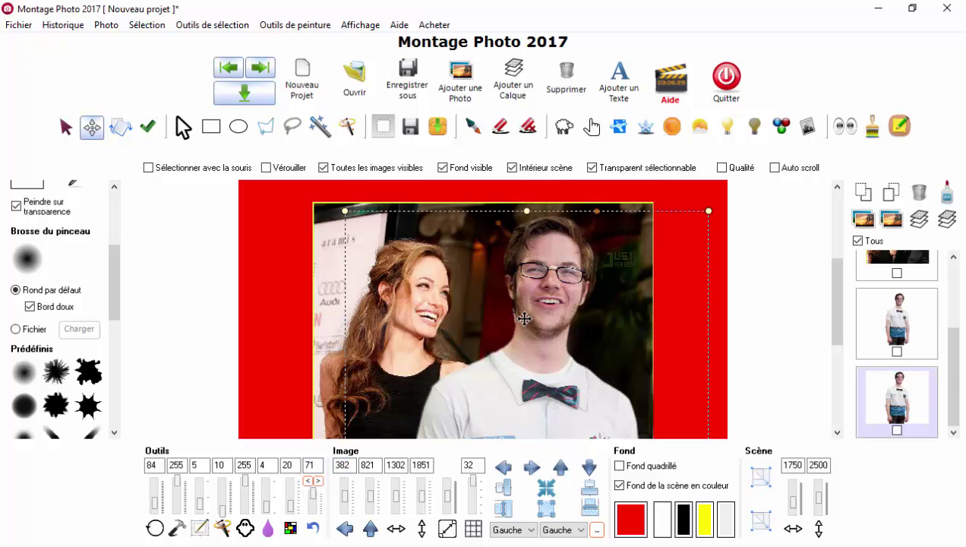
left_click(316, 483)
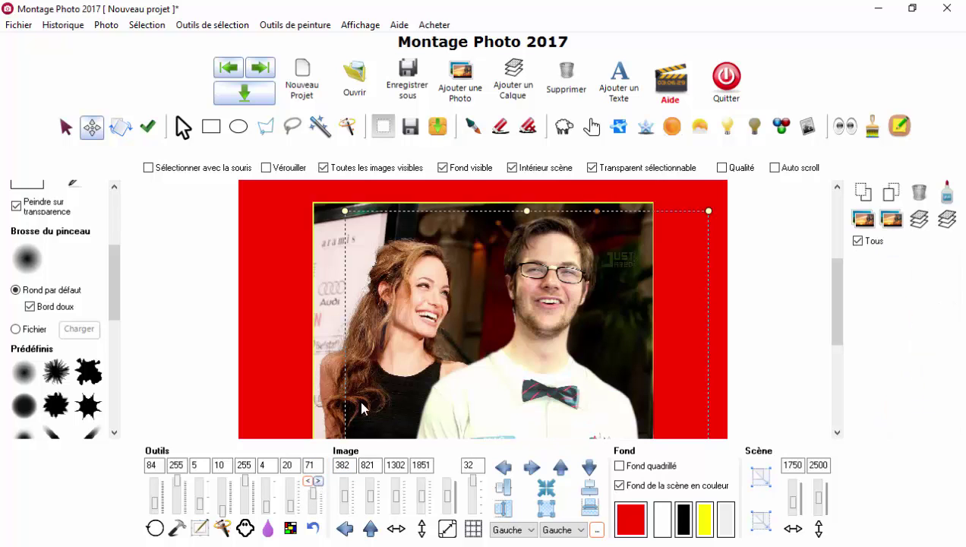
scroll(525, 292, "up", 3)
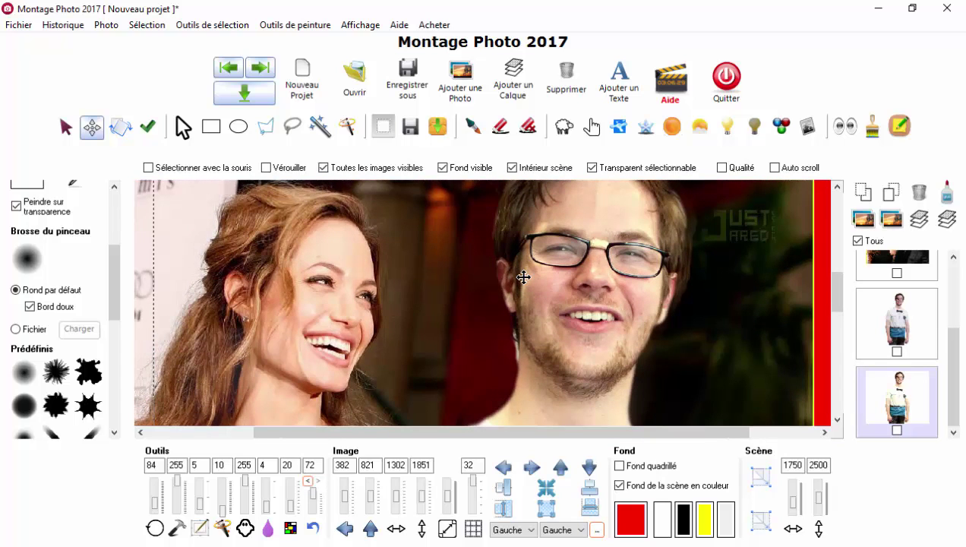
scroll(522, 275, "down", 2)
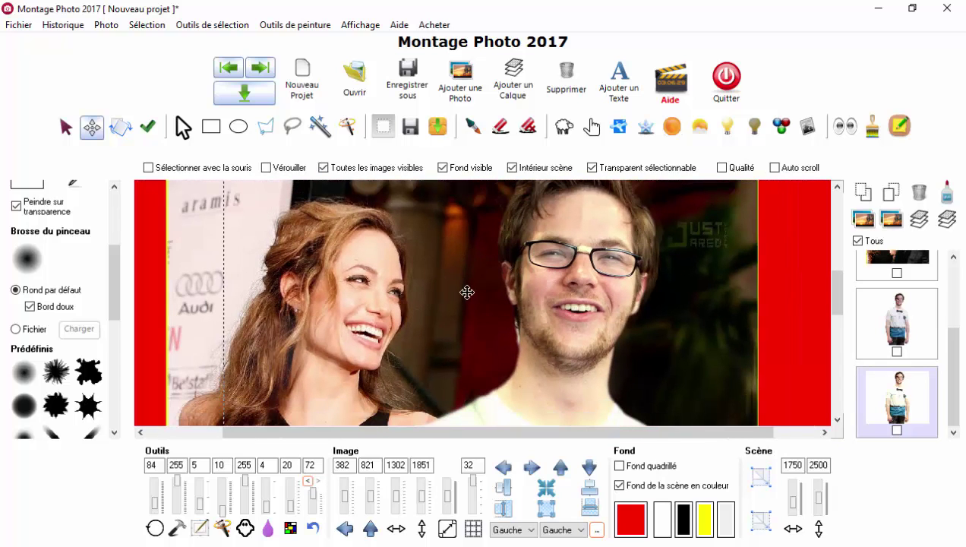
scroll(522, 240, "down", 2)
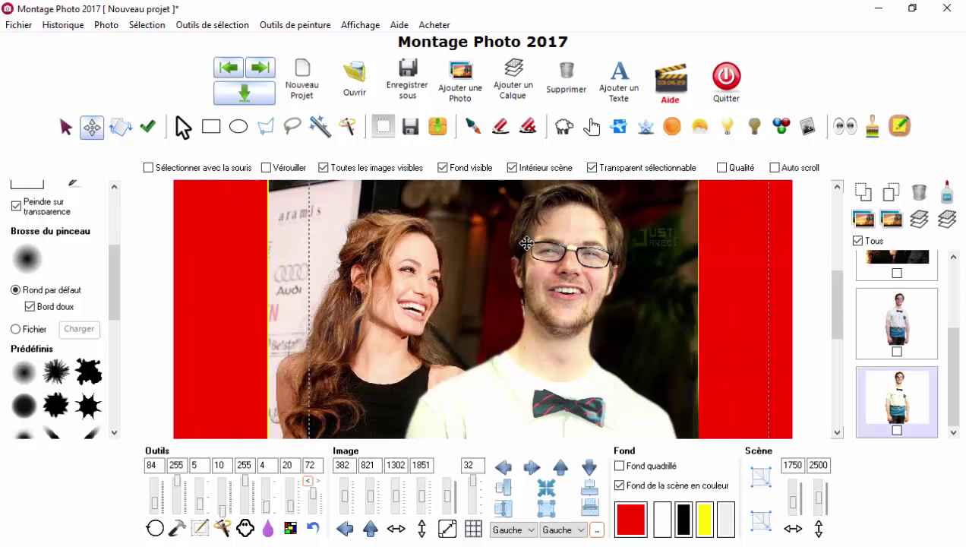
Hide the other images and alternate between the uncorrected and corrected cutouts to compare the man's colours, then show all images again.
scroll(524, 240, "down", 2)
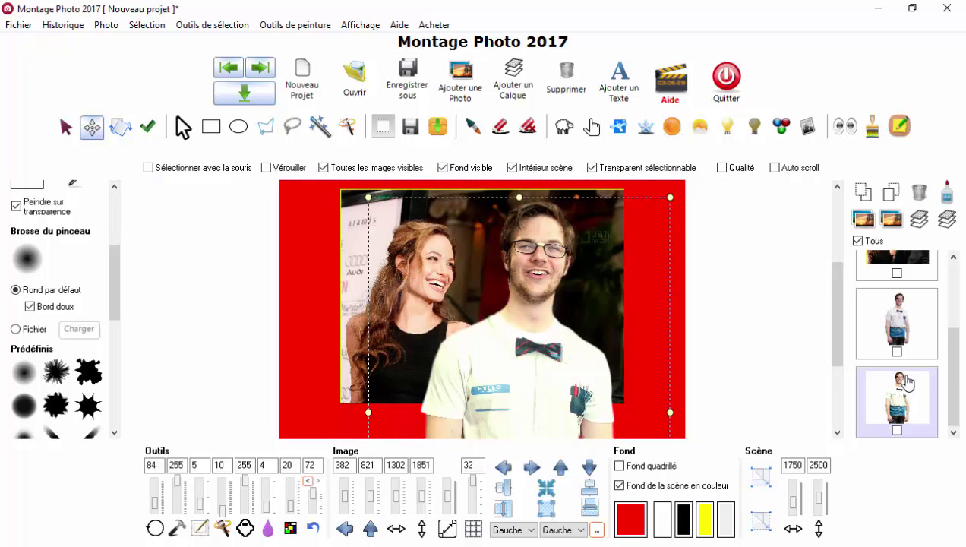
left_click(324, 168)
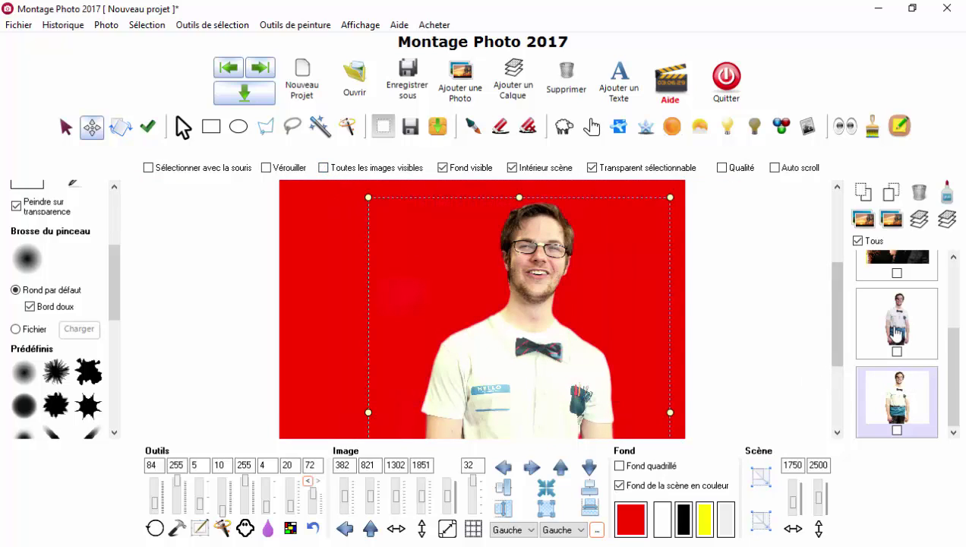
left_click(565, 400)
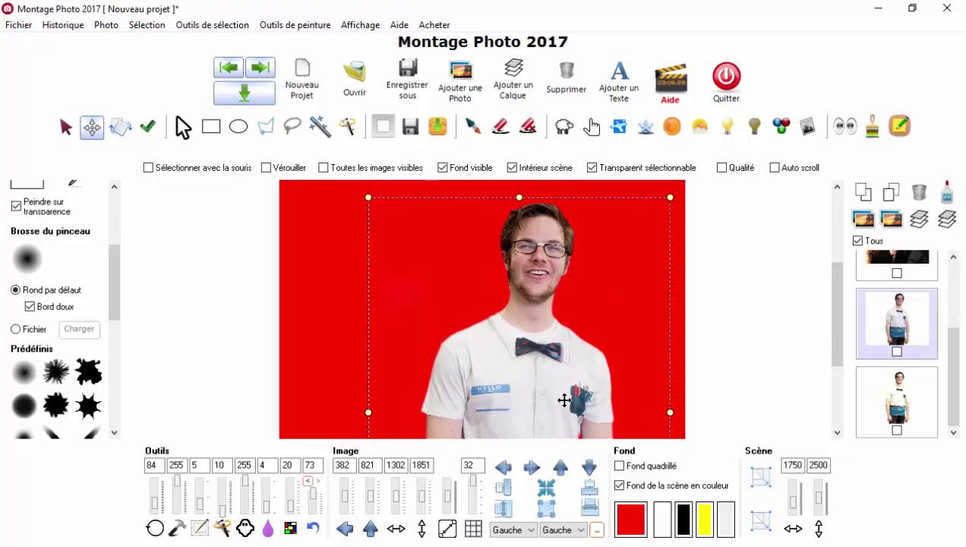
left_click(894, 410)
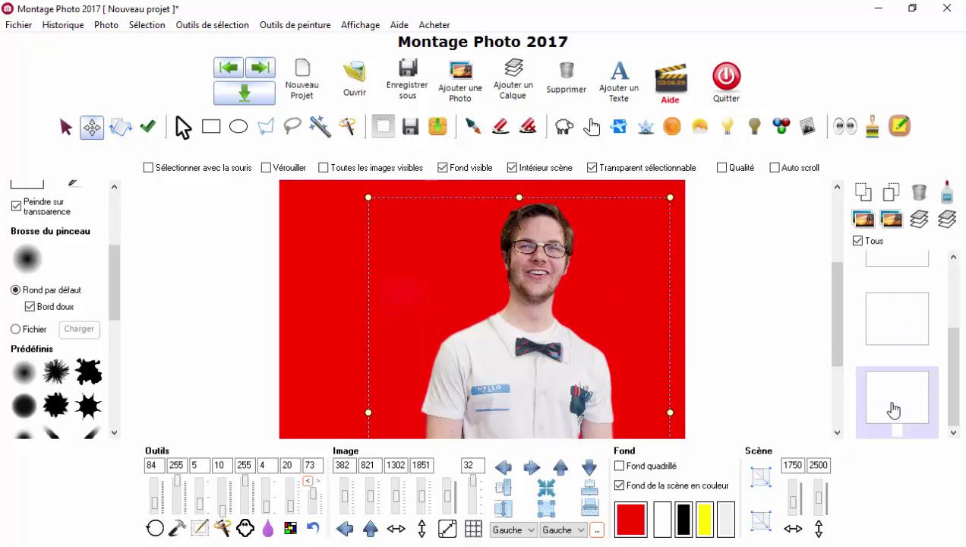
left_click(896, 332)
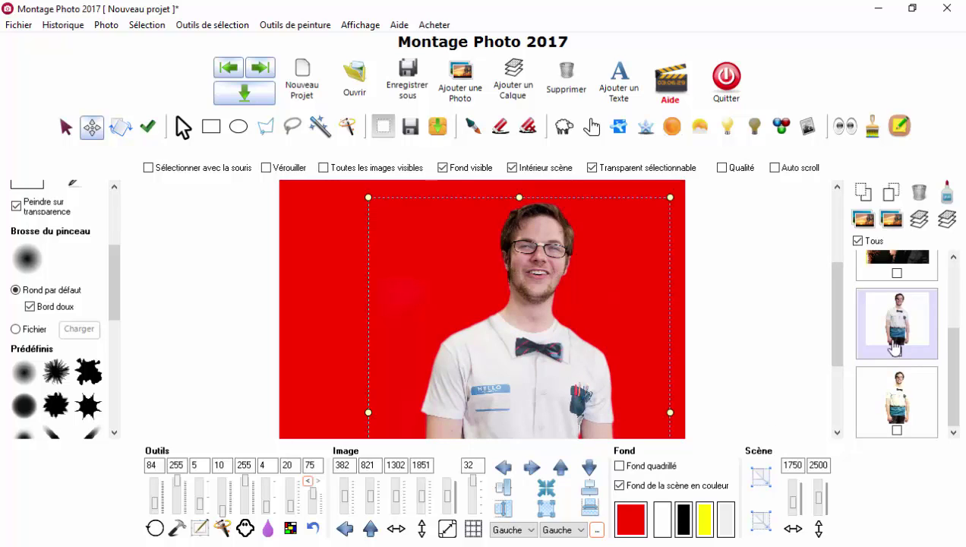
left_click(902, 396)
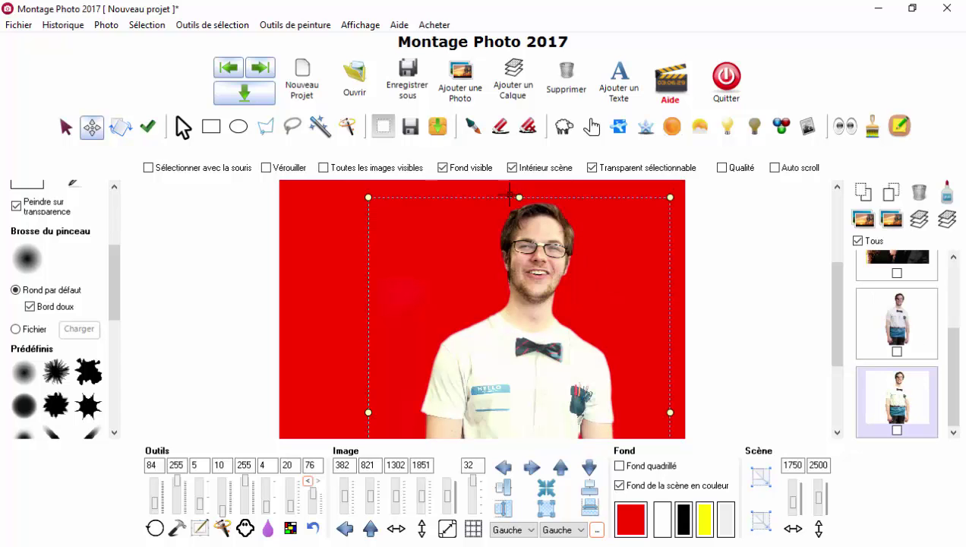
left_click(323, 168)
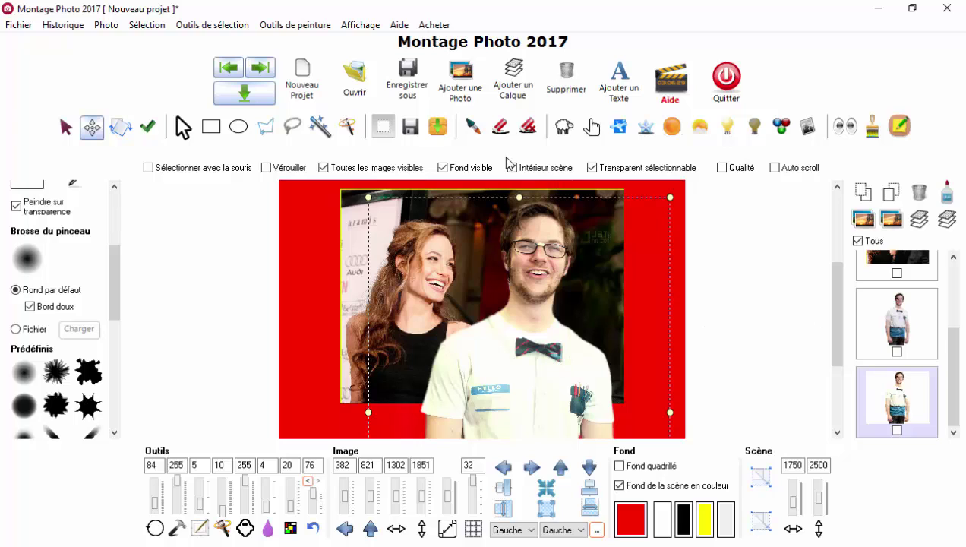
Erase the upper part of the shirt on the topmost tint-corrected cutout to expose the uncorrected white shirt of the copy beneath.
left_click(500, 126)
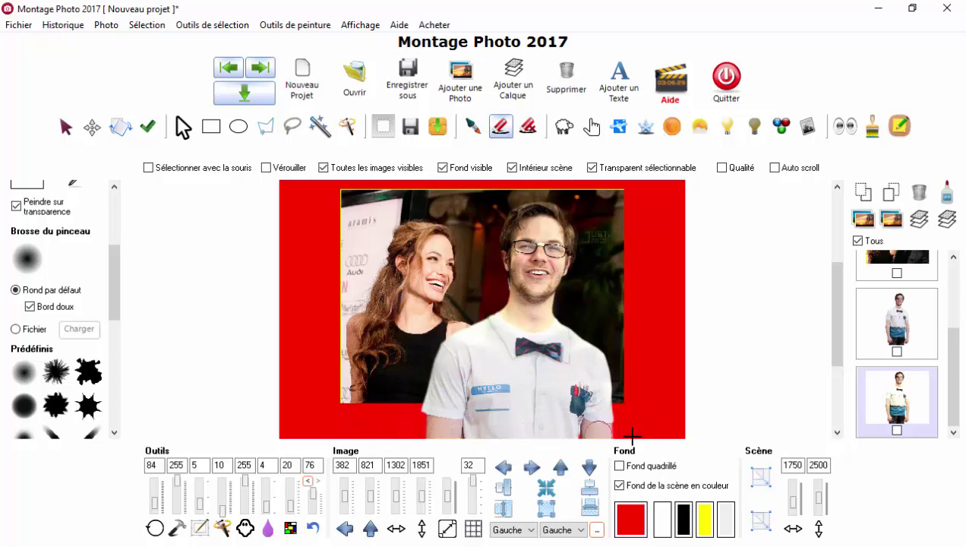
scroll(612, 422, "down", 1)
scroll(578, 410, "down", 1)
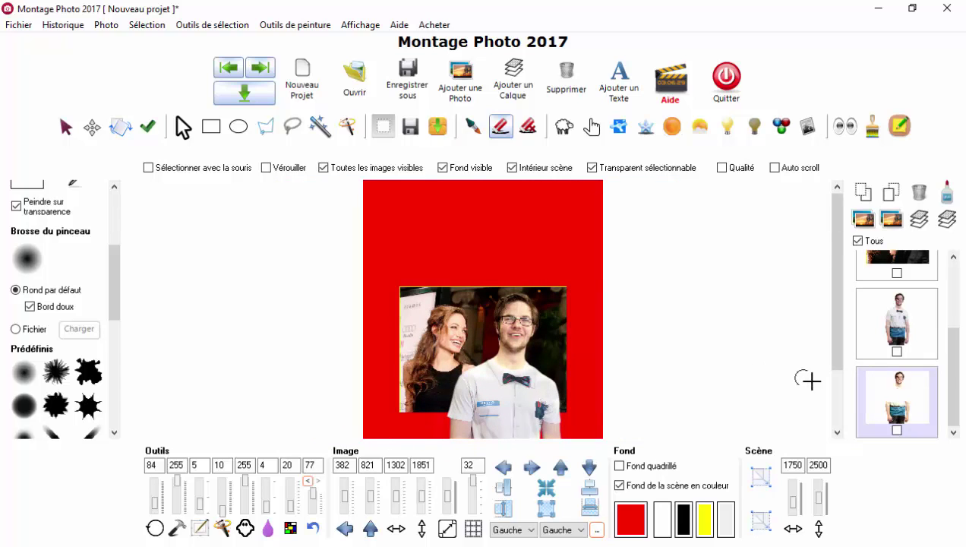
left_click(836, 391)
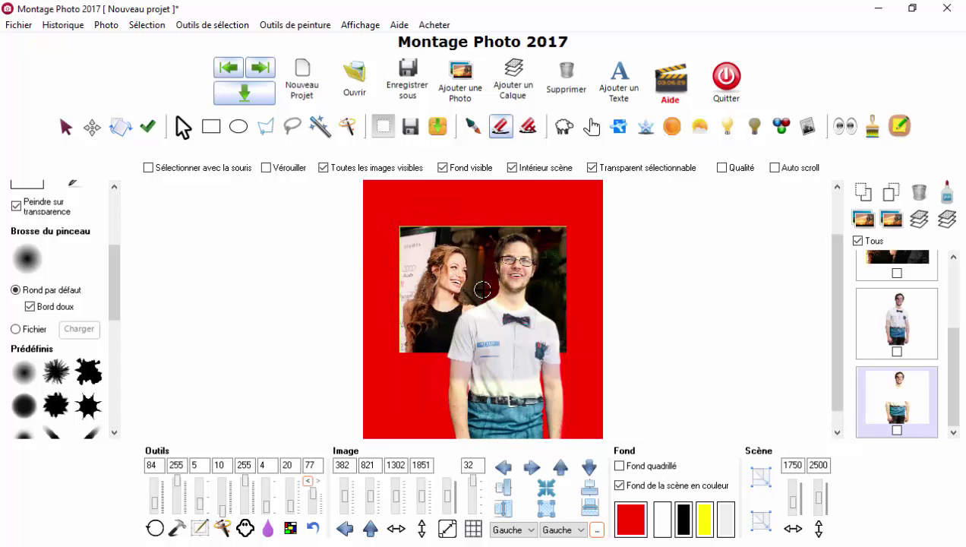
scroll(482, 289, "up", 2)
scroll(464, 296, "up", 1)
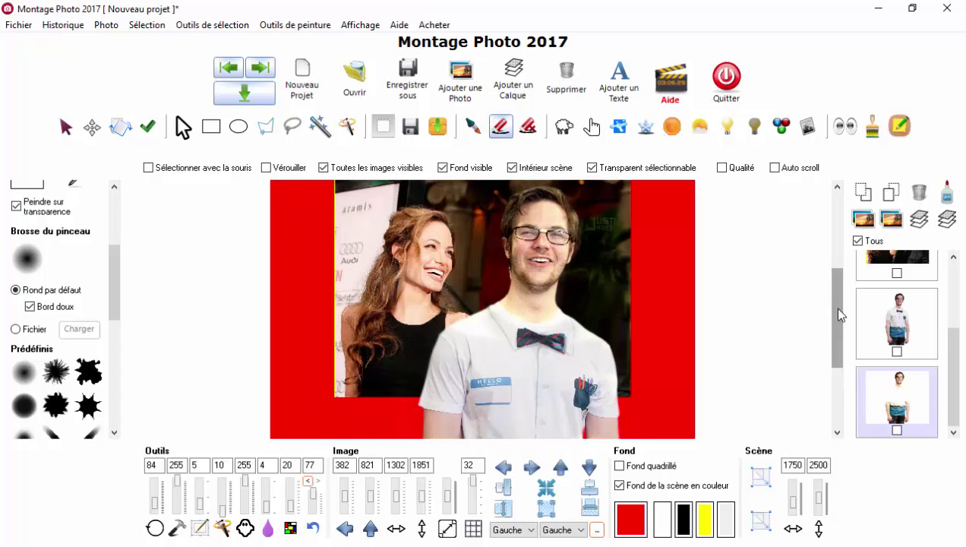
scroll(837, 309, "up", 1)
left_click_drag(837, 307, 836, 315)
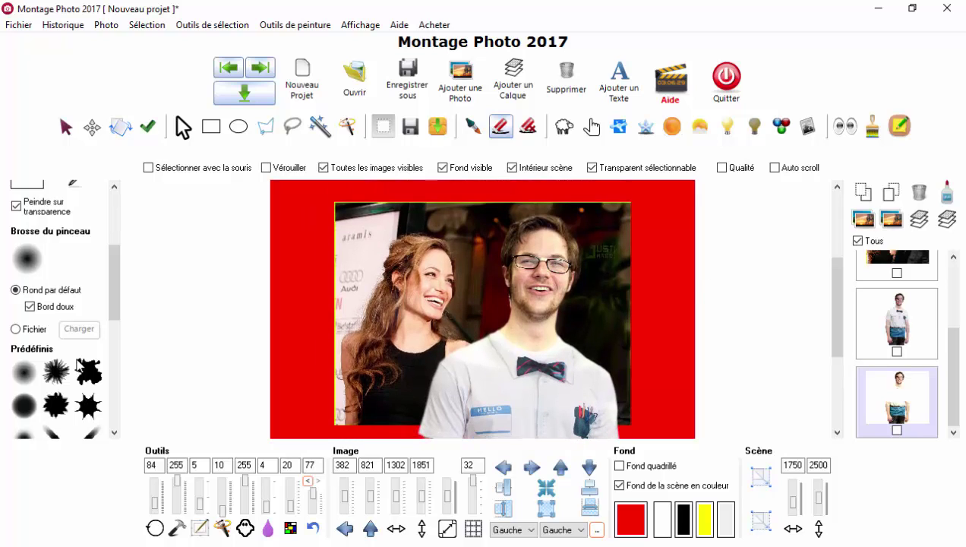
Try to crop the couple's photo alone to a rectangle just inside its yellow border.
left_click(211, 128)
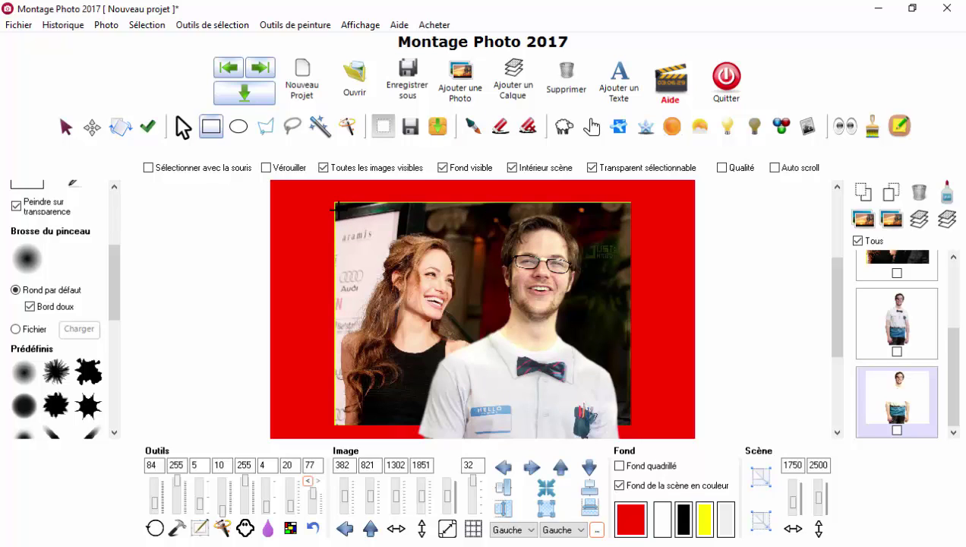
left_click_drag(363, 210, 485, 272)
left_click_drag(363, 210, 397, 241)
left_click(877, 267)
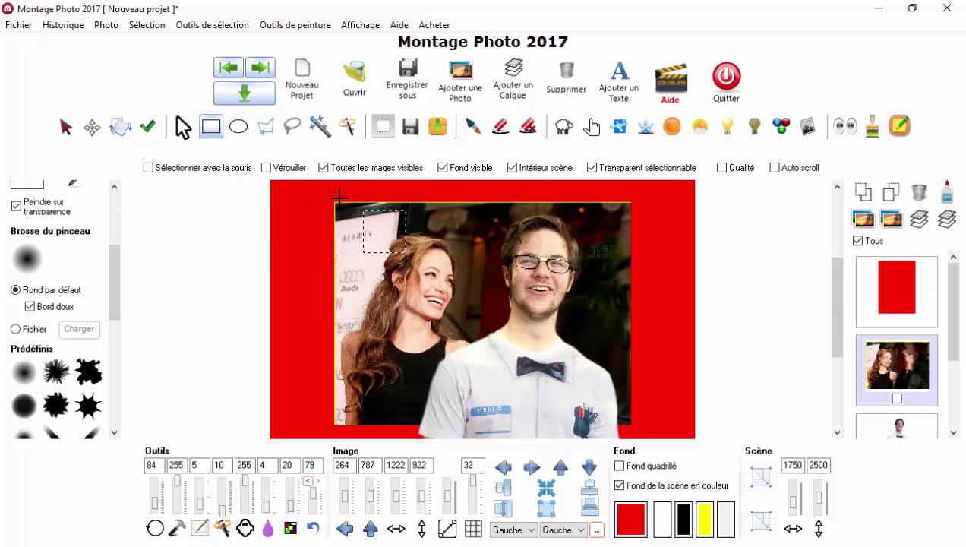
left_click(211, 126)
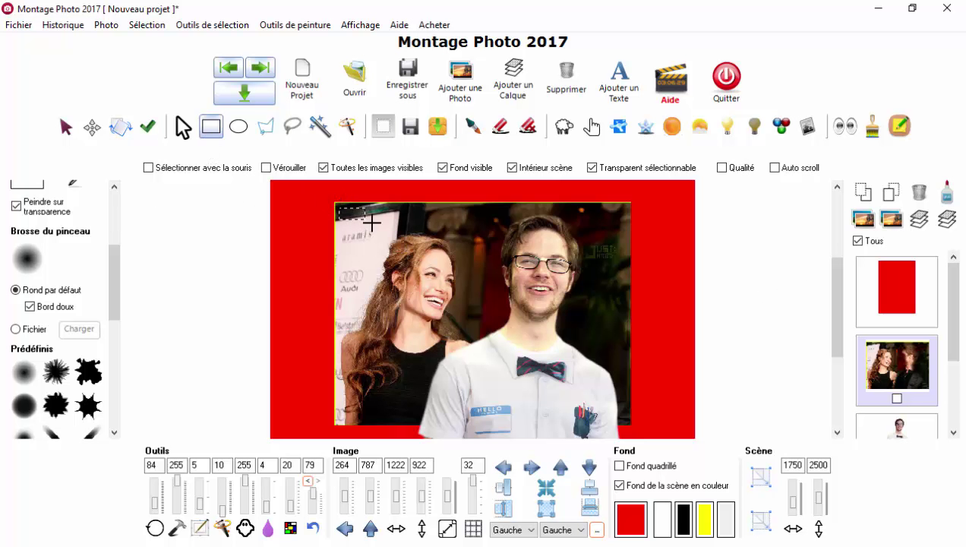
left_click(371, 223)
left_click_drag(605, 384, 624, 417)
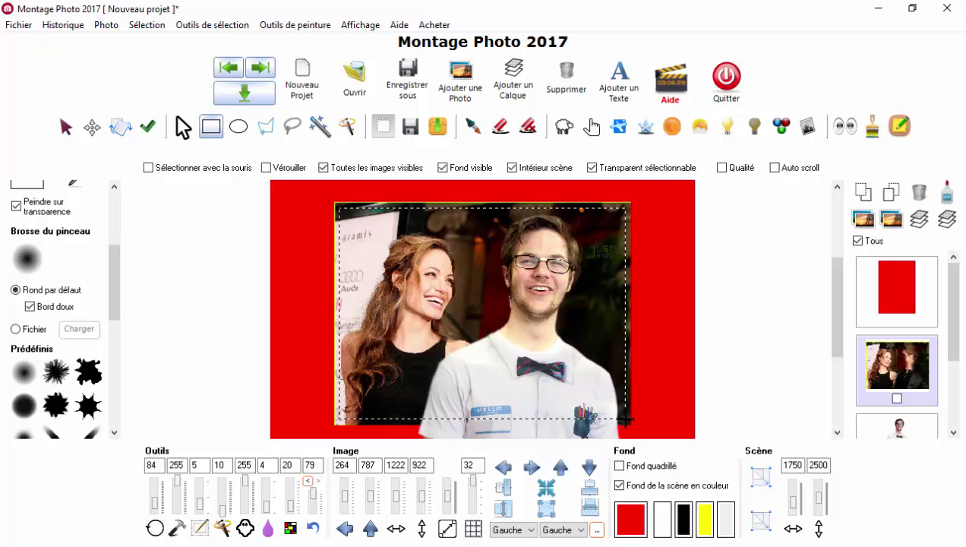
left_click(548, 404)
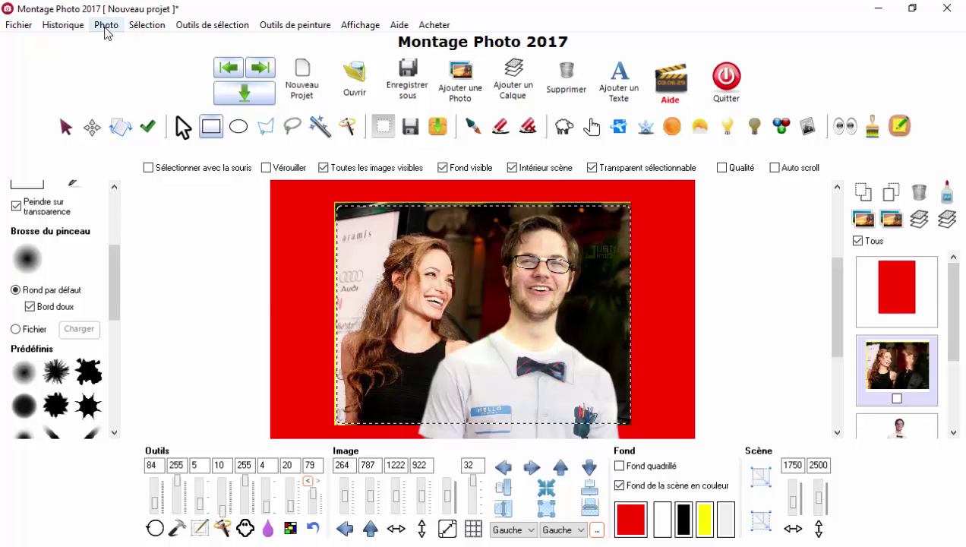
left_click(106, 25)
mouse_move(159, 28)
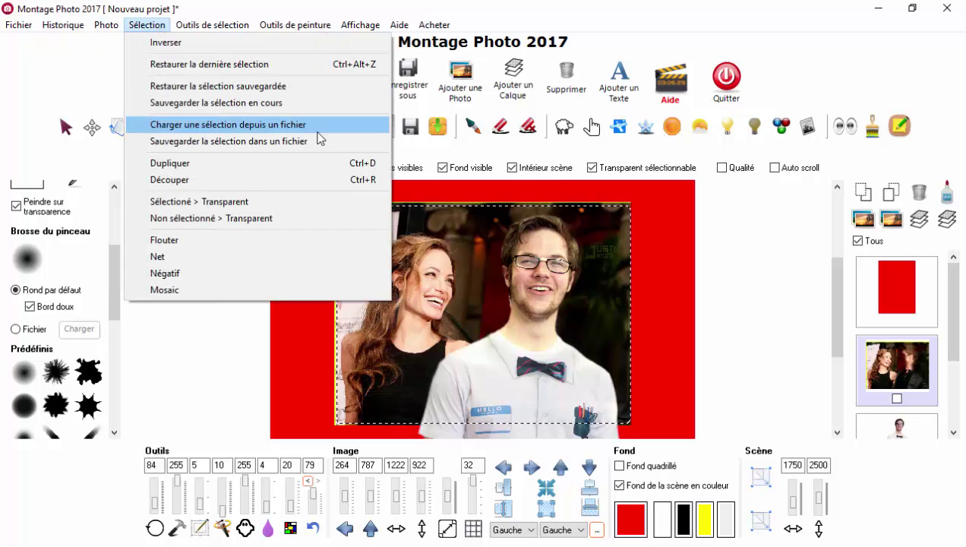
left_click(338, 180)
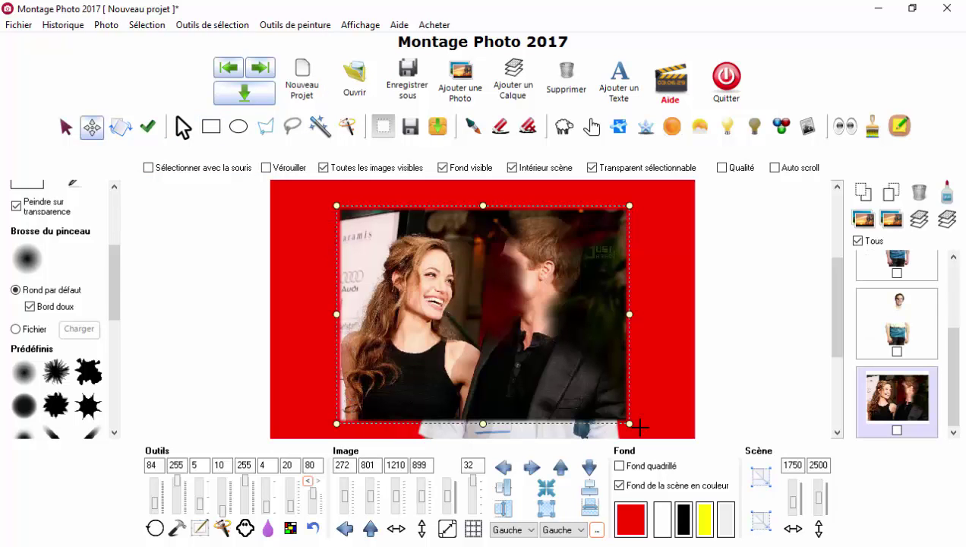
Undo the crop of the couple's photo and set the selection's edge softness to 0.
left_click(267, 465)
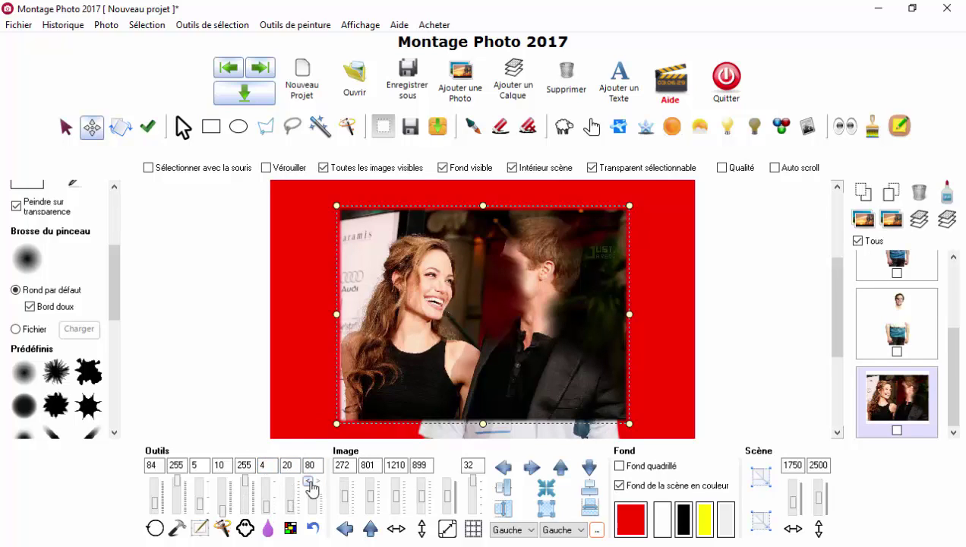
left_click(309, 487)
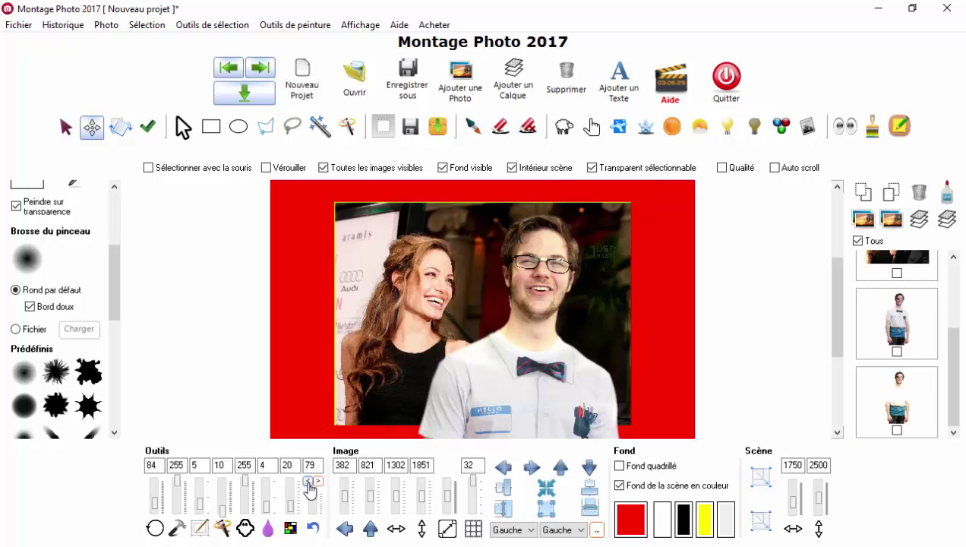
left_click(202, 466)
Tick all the images and merge the couple's photo and both cutouts into one image.
left_click_drag(955, 361, 954, 336)
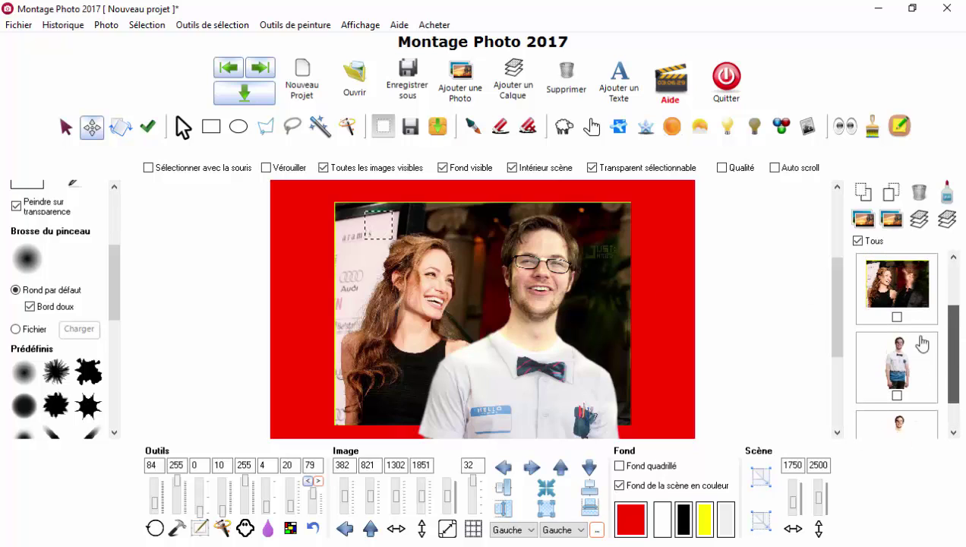
left_click(858, 241)
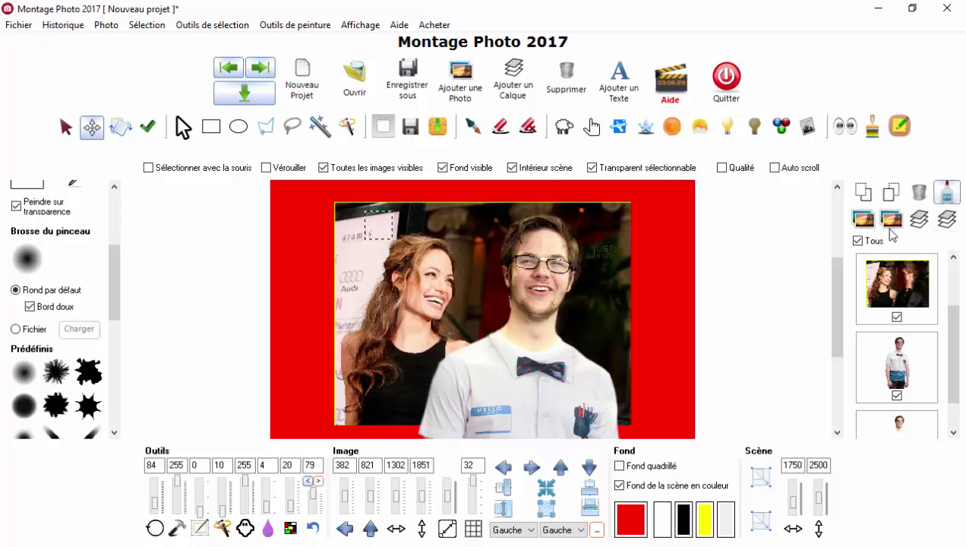
left_click(946, 192)
left_click(480, 335)
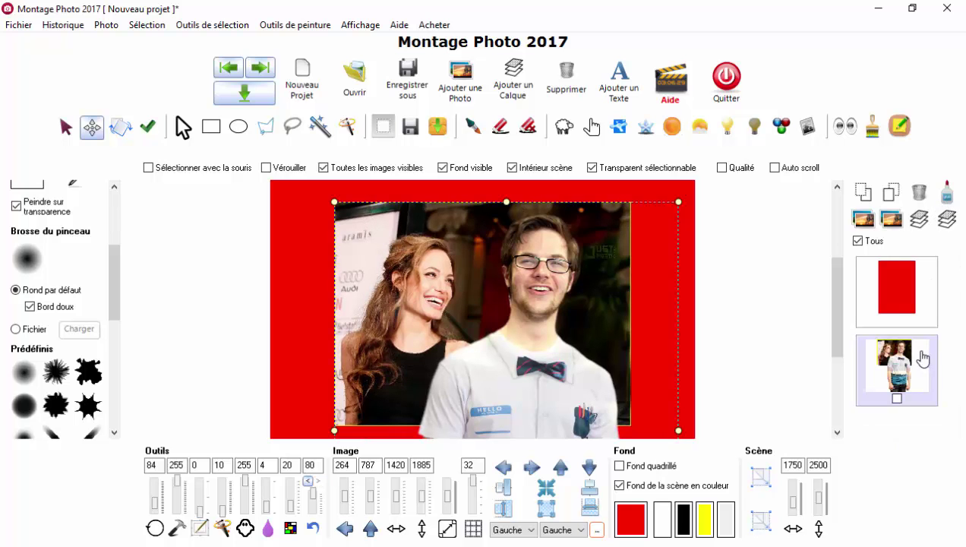
Crop the merged image to about 1181 x 886 just inside the yellow border, and resize the scene to the cropped image's dimensions.
left_click_drag(466, 269, 382, 270)
left_click(211, 126)
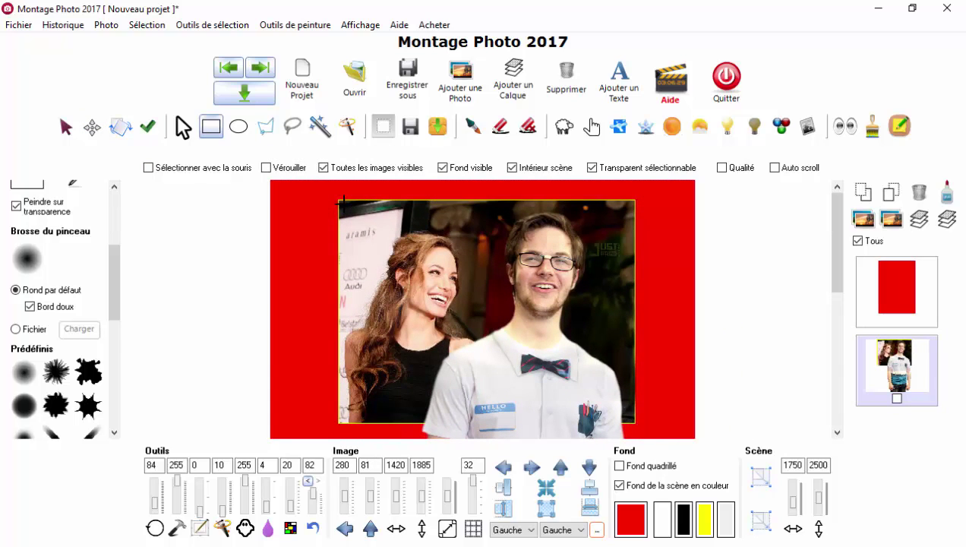
left_click_drag(626, 412, 630, 417)
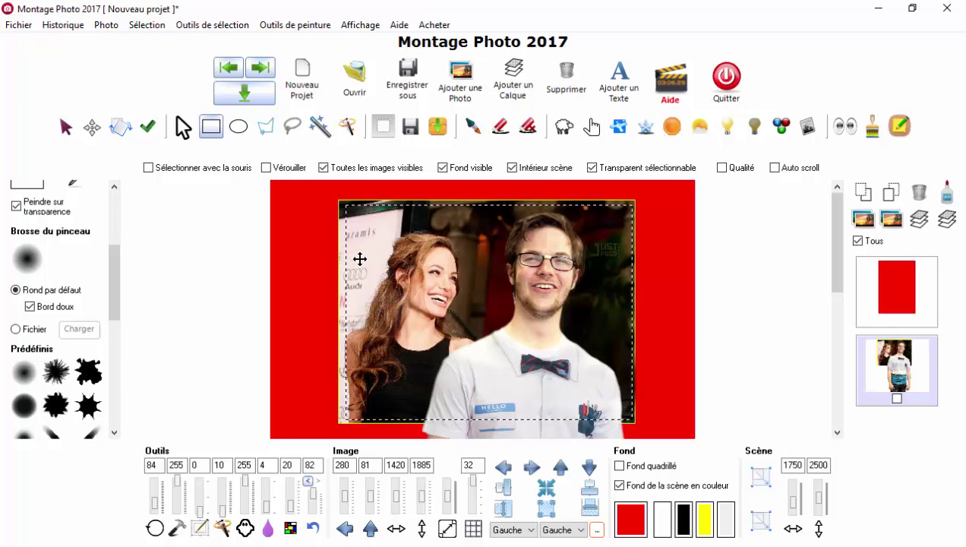
double_click(367, 259)
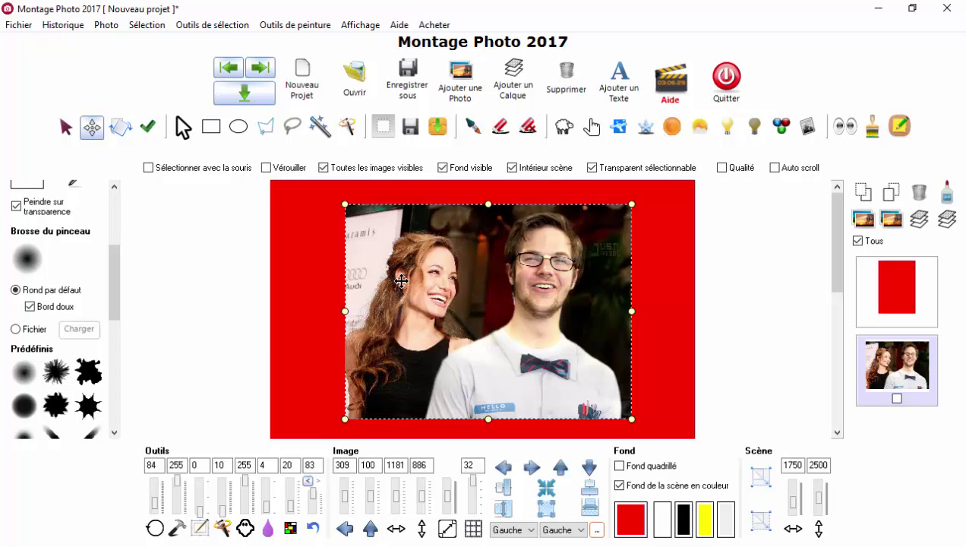
left_click(755, 484)
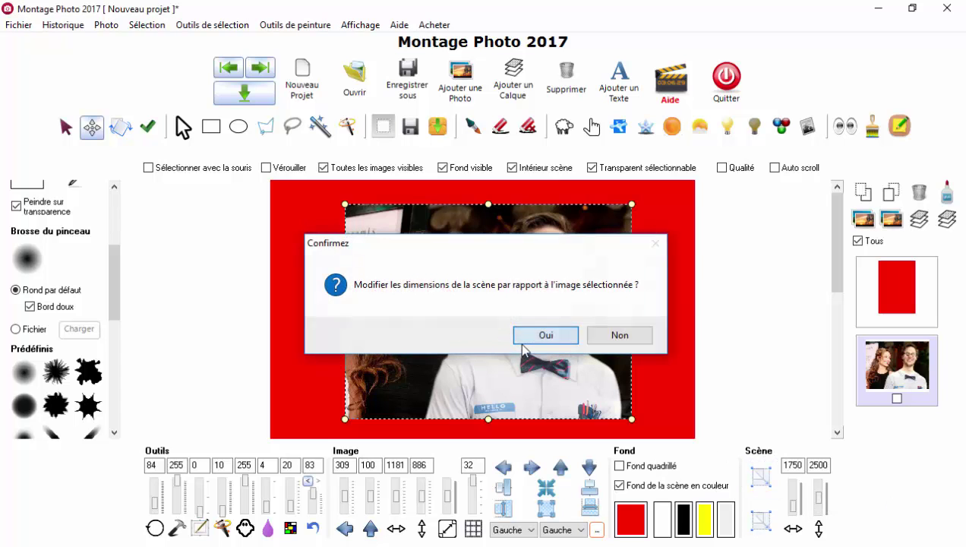
left_click(520, 340)
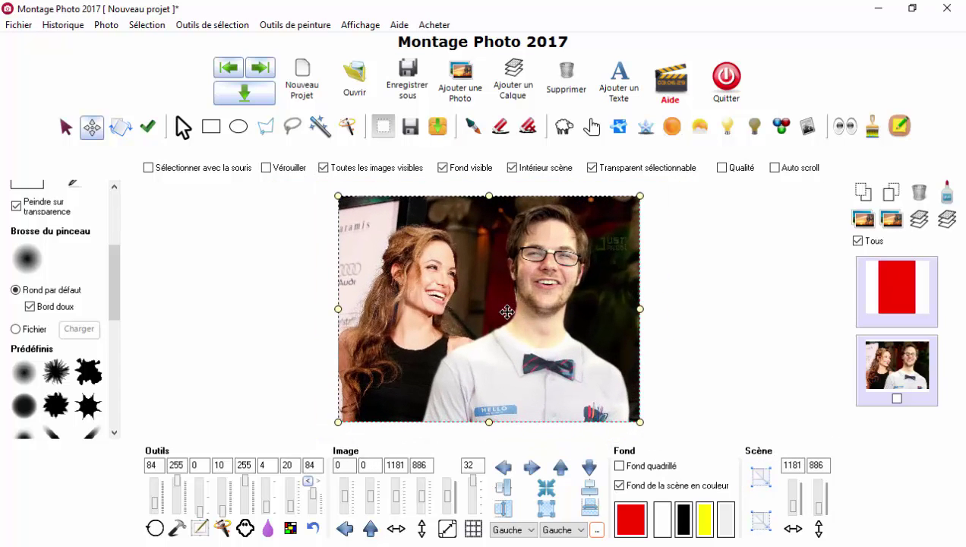
Save the entire scene, without the background and limited to the scene's interior, as 03 in the folder 08.
left_click(400, 94)
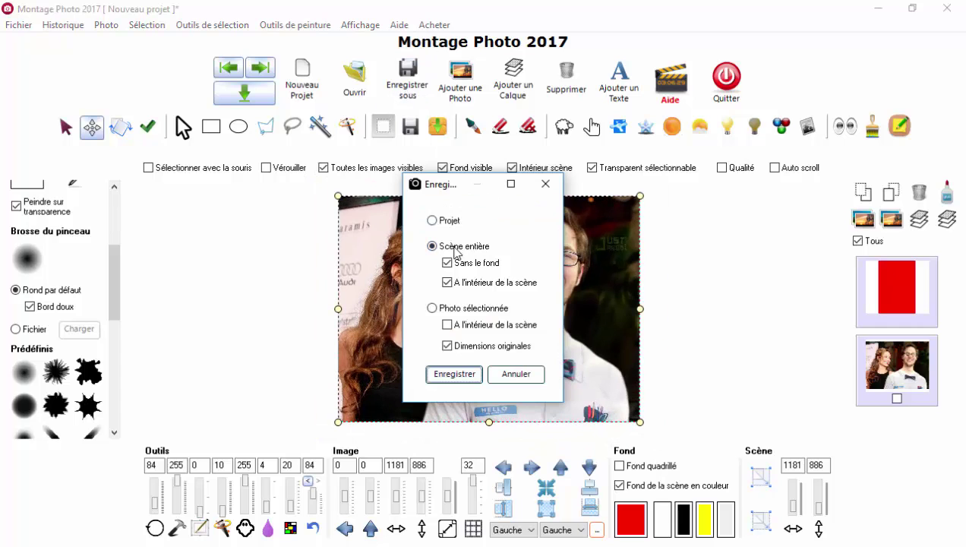
left_click(455, 374)
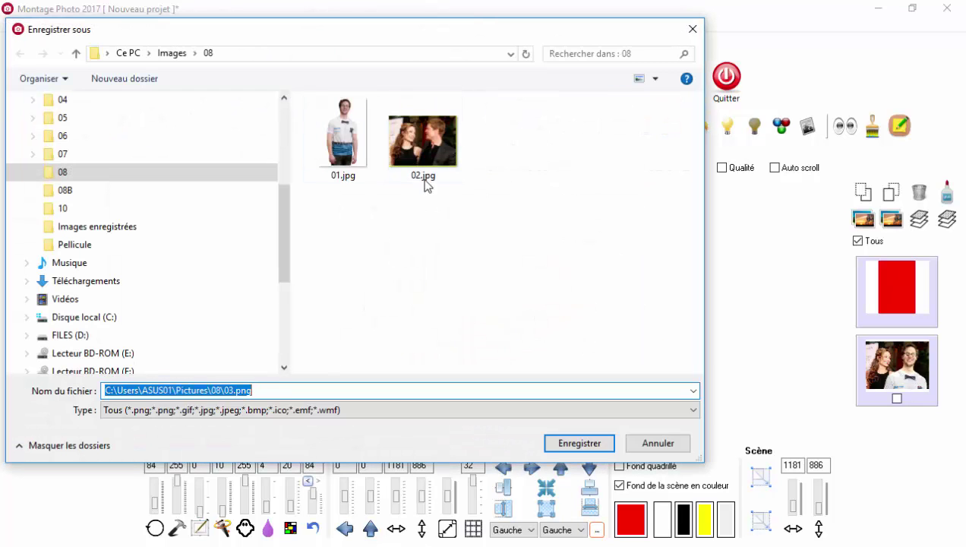
type("03")
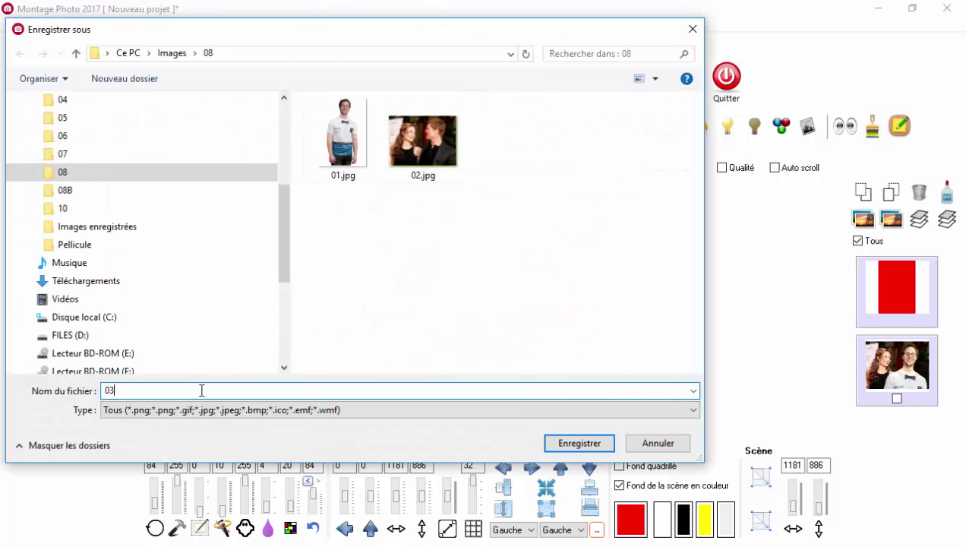
key("Return")
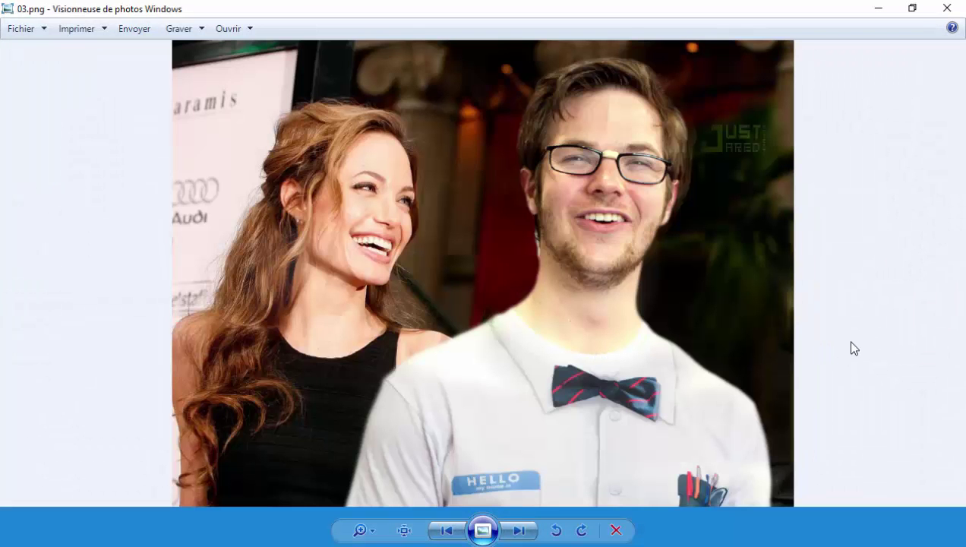
In the Windows photo viewer, compare 03.png with the previous picture and examine the montage's faces and edges up close.
key("Left")
key("Right")
scroll(552, 243, "up", 3)
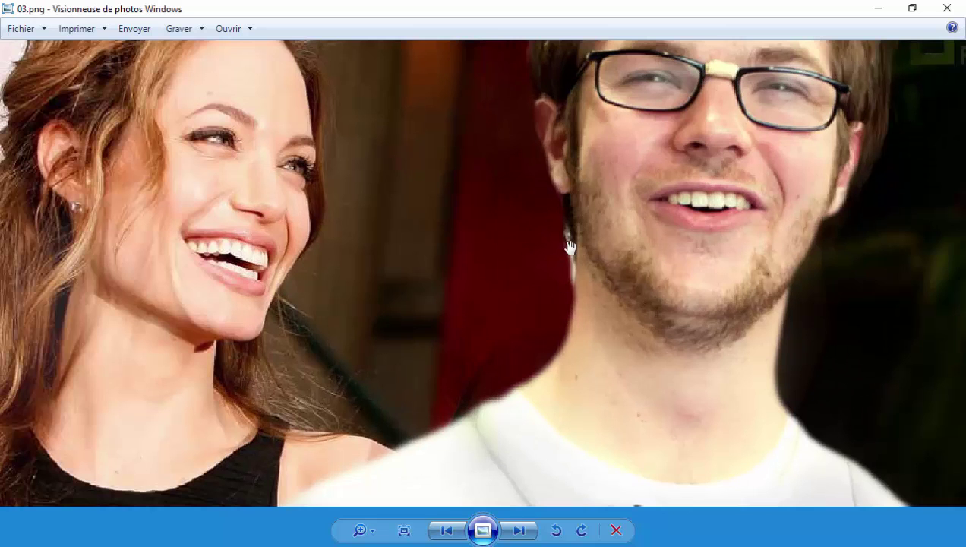
scroll(558, 244, "down", 2)
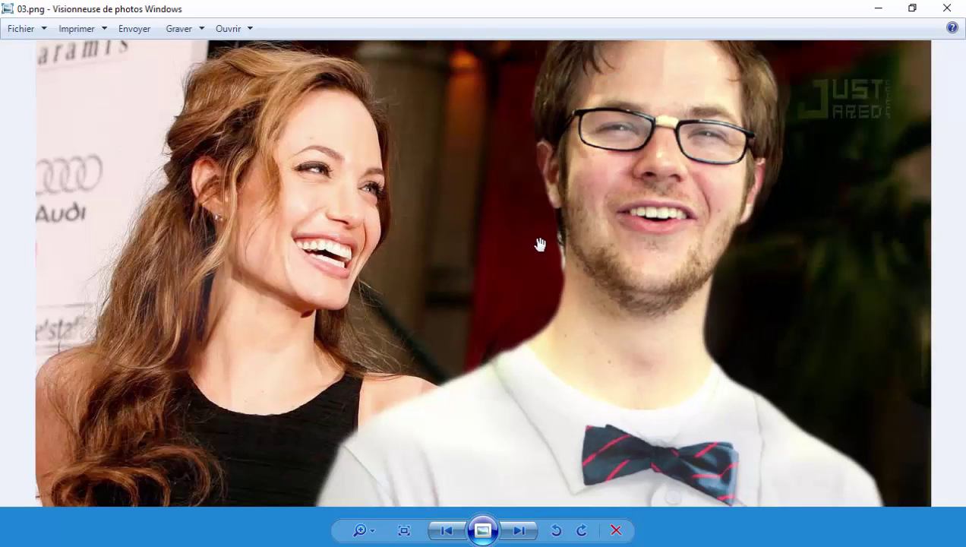
Switch back to Montage Photo 2017 and examine the edges of the man's hair, neck and shirt up close in the merged image.
scroll(537, 195, "up", 2)
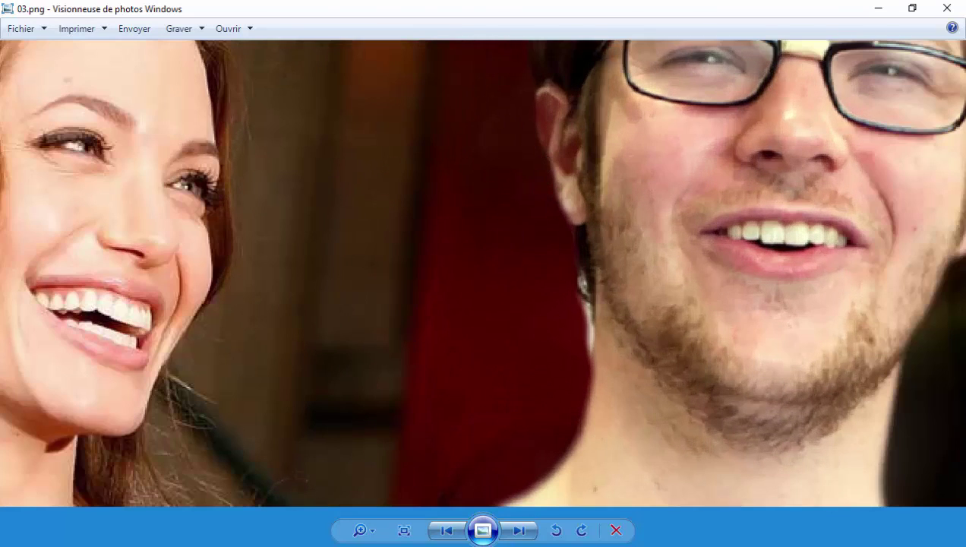
key("alt+Tab")
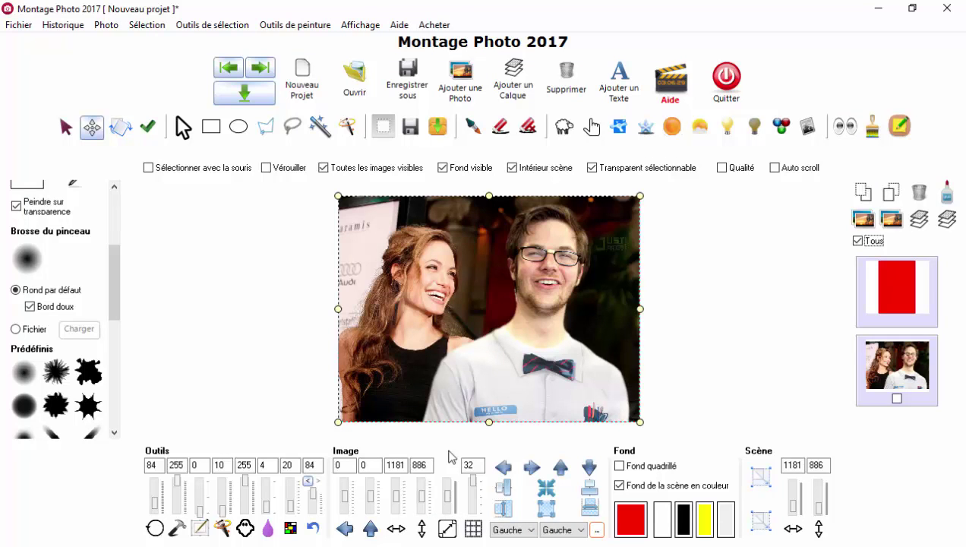
scroll(493, 288, "up", 4)
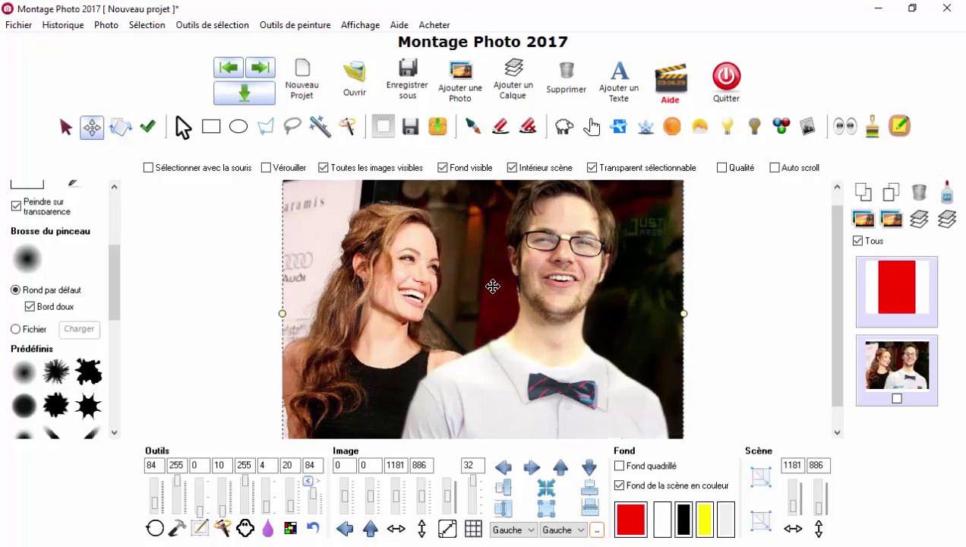
scroll(492, 296, "down", 2)
scroll(502, 372, "down", 1)
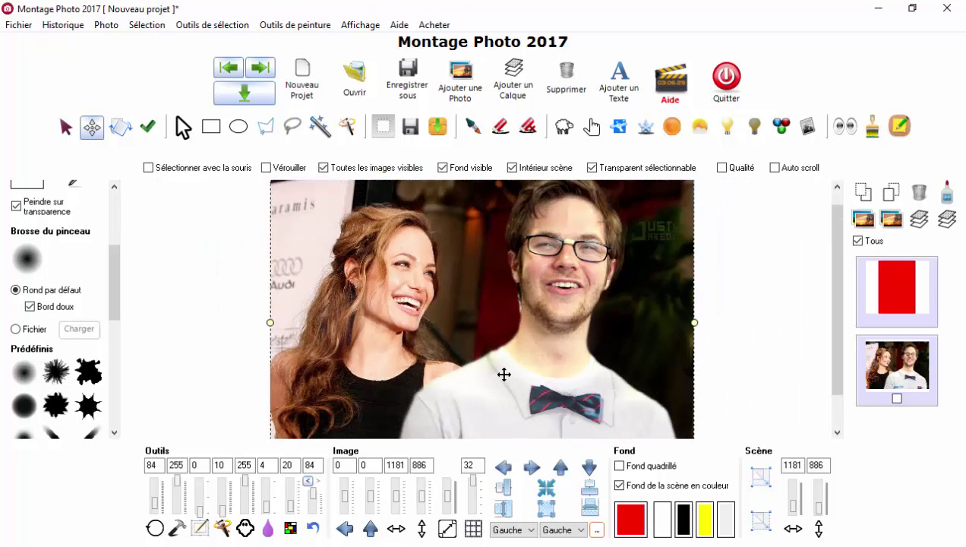
scroll(475, 359, "up", 3)
scroll(483, 351, "up", 2)
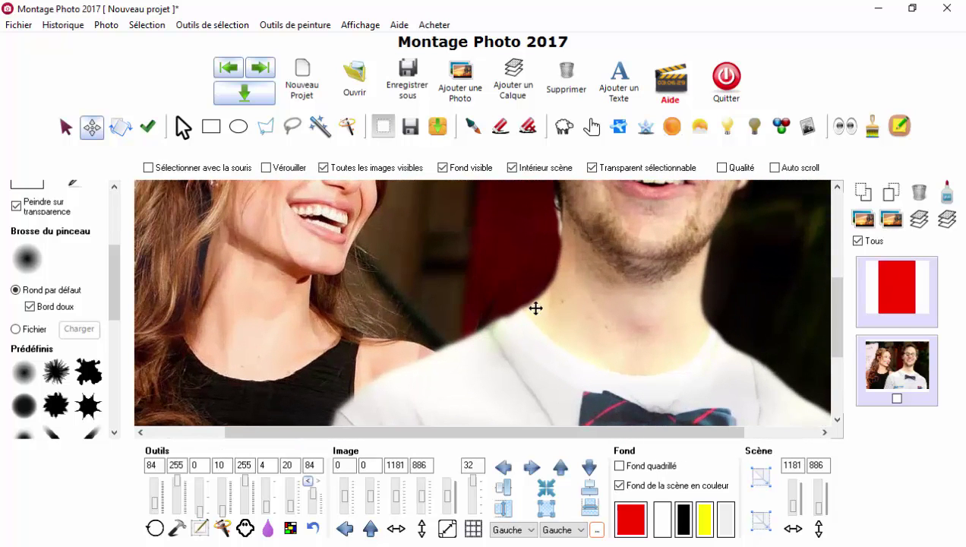
scroll(535, 307, "down", 2)
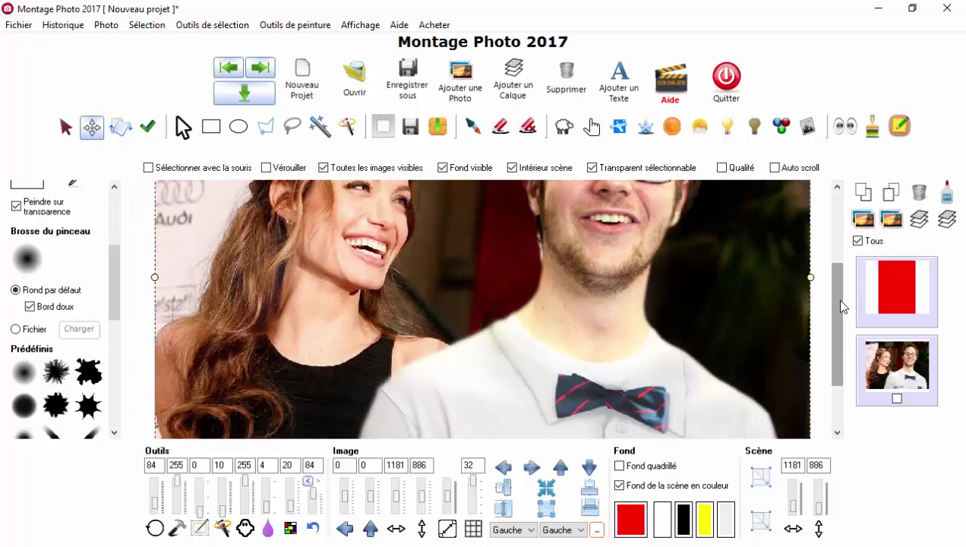
scroll(840, 304, "up", 1)
scroll(516, 274, "up", 3)
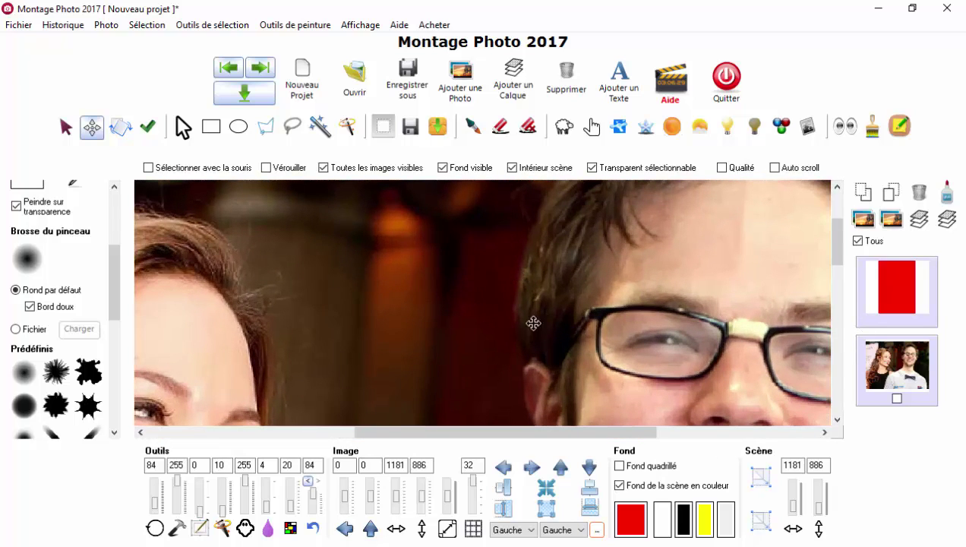
Soften the outline of the man's hair against the dark background, along both sides and the top of his head.
left_click(646, 131)
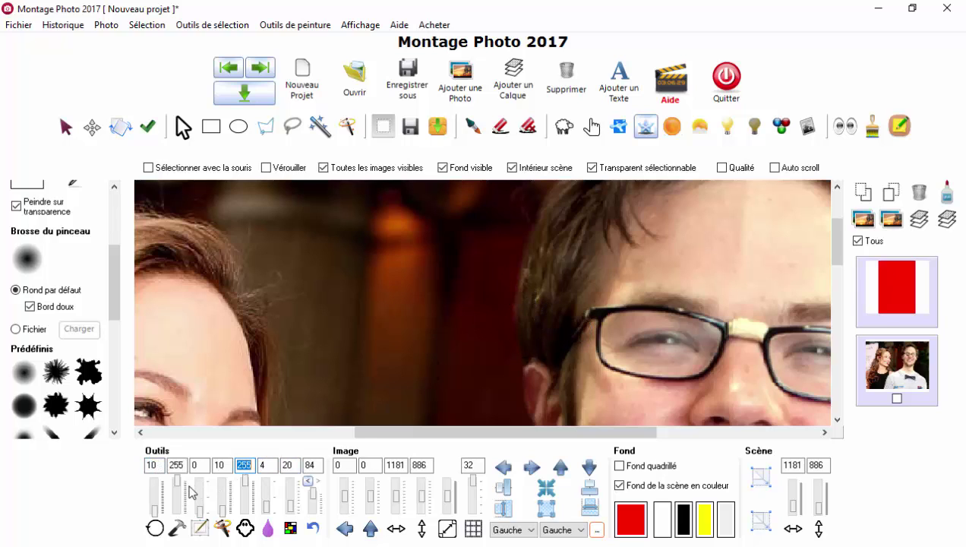
mouse_move(533, 241)
left_mouse_down()
mouse_move(514, 299)
mouse_move(522, 350)
left_mouse_up()
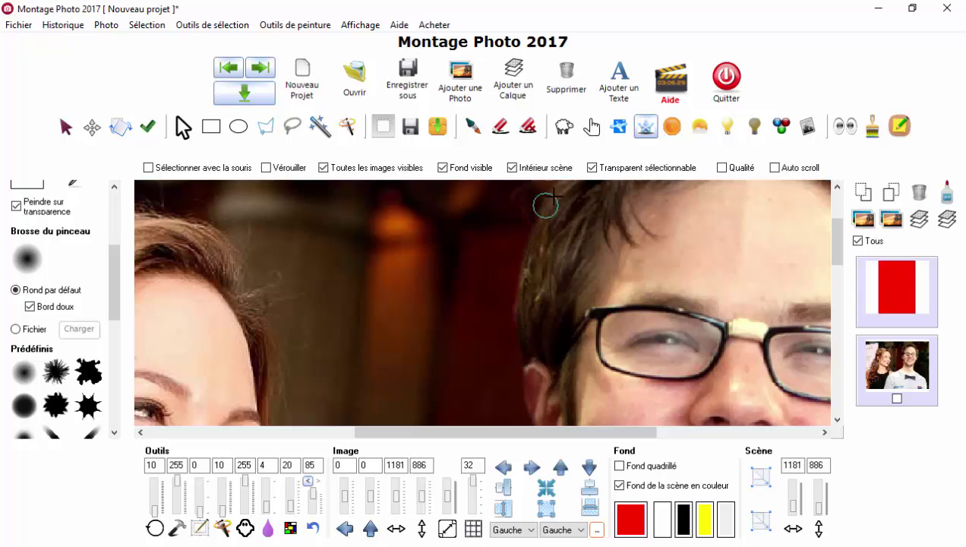
left_click_drag(839, 254, 841, 222)
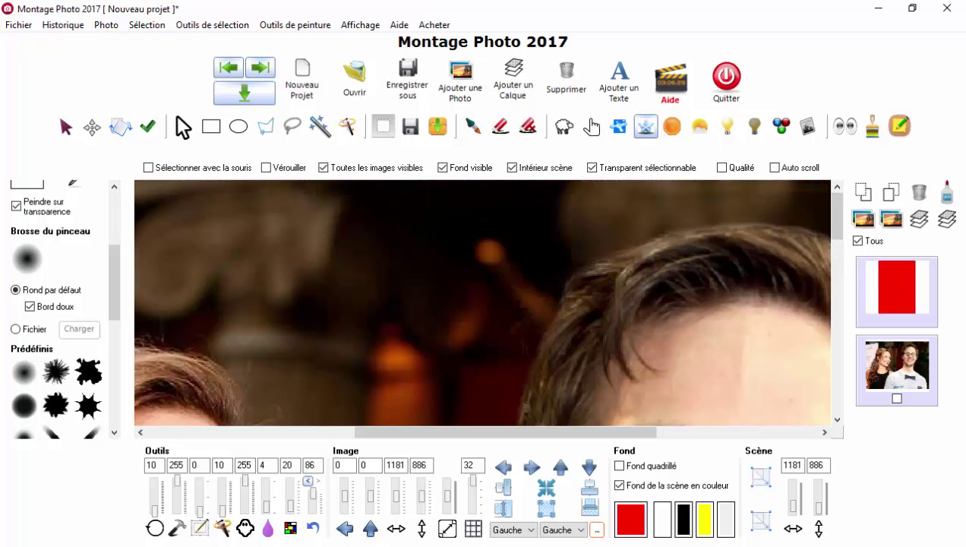
mouse_move(577, 271)
left_mouse_down()
mouse_move(684, 229)
mouse_move(790, 222)
left_mouse_up()
left_click_drag(635, 439, 749, 439)
mouse_move(572, 242)
left_mouse_down()
mouse_move(607, 310)
mouse_move(659, 368)
mouse_move(666, 400)
left_mouse_up()
Soften the edge of the man's white shirt near the woman's shoulder and review the whole montage.
mouse_move(839, 253)
left_mouse_down()
mouse_move(854, 301)
mouse_move(849, 368)
left_mouse_up()
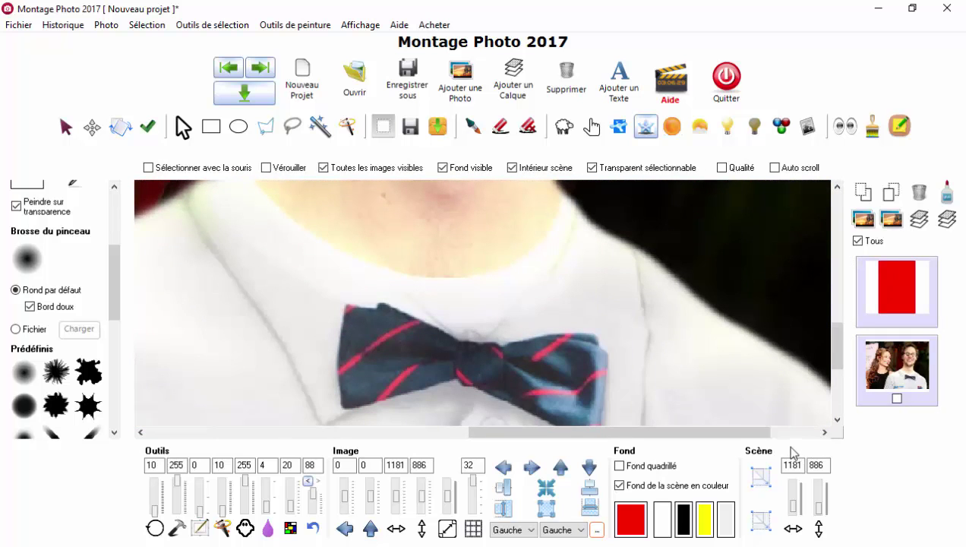
left_click_drag(760, 431, 428, 431)
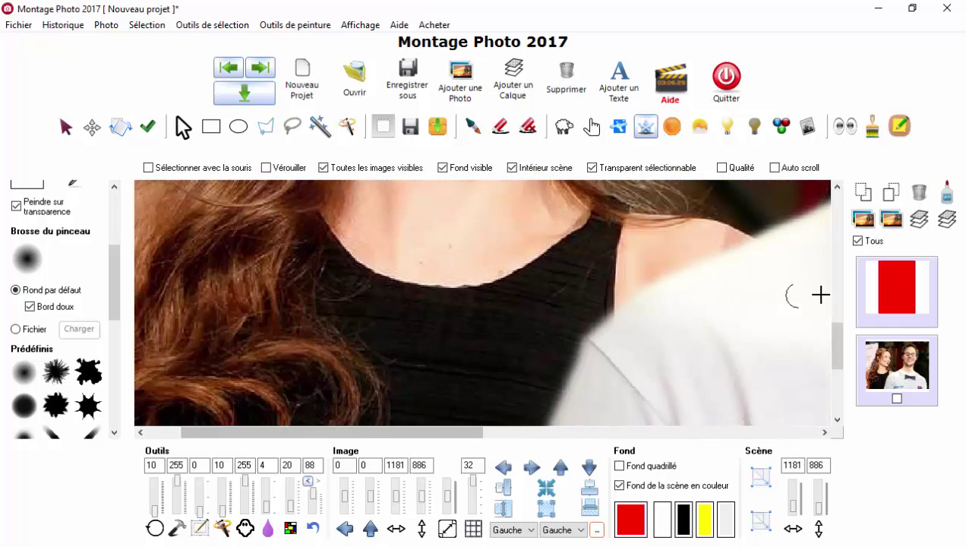
left_click_drag(843, 342, 844, 319)
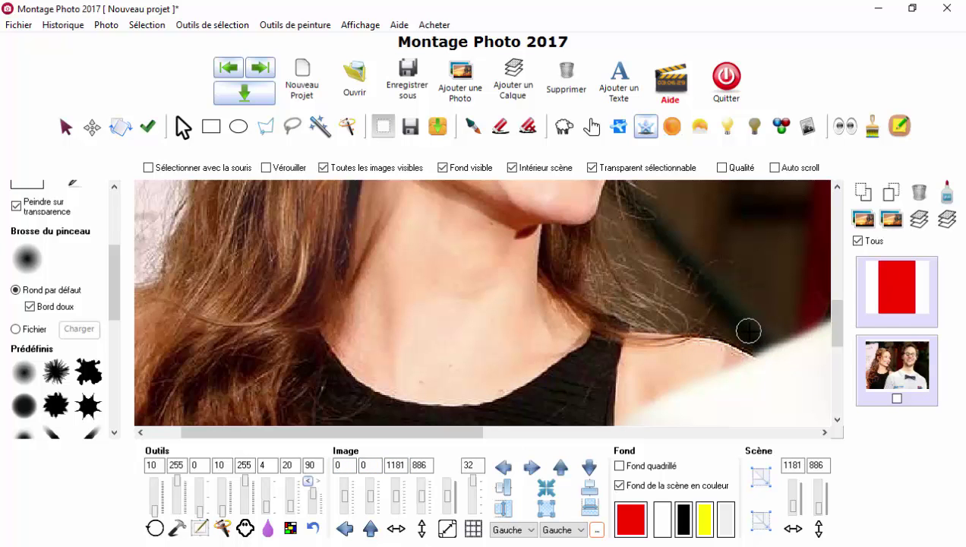
scroll(198, 308, "down", 5)
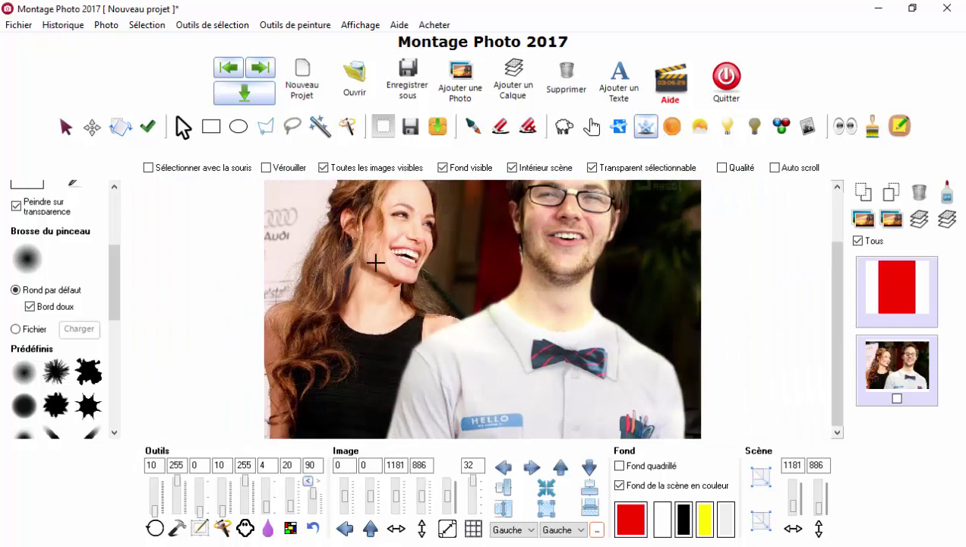
scroll(375, 262, "down", 1)
scroll(357, 245, "up", 2)
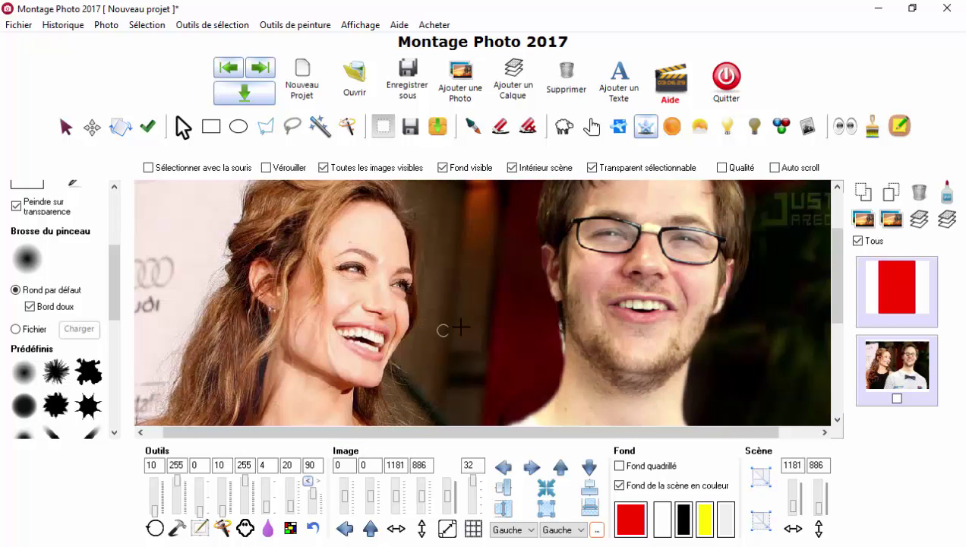
scroll(644, 293, "down", 1)
scroll(644, 293, "down", 1)
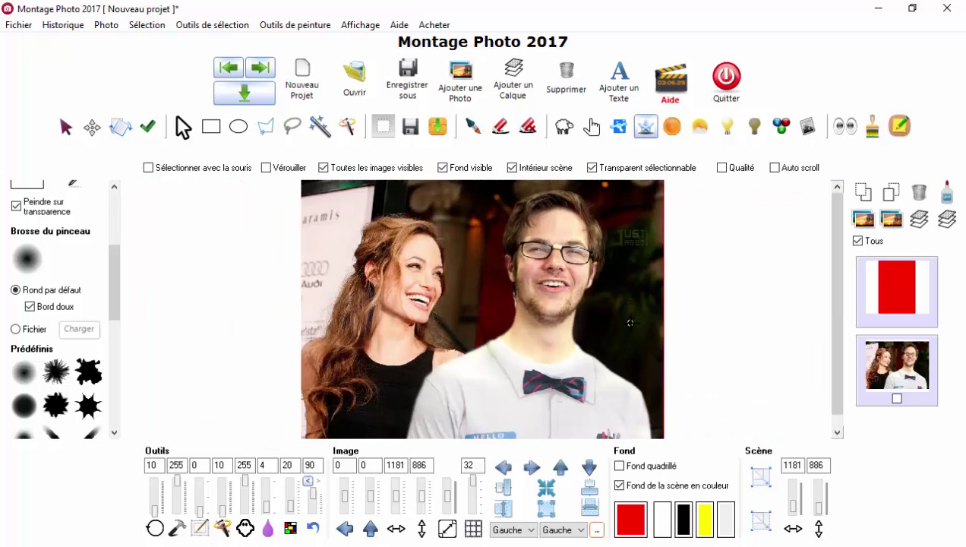